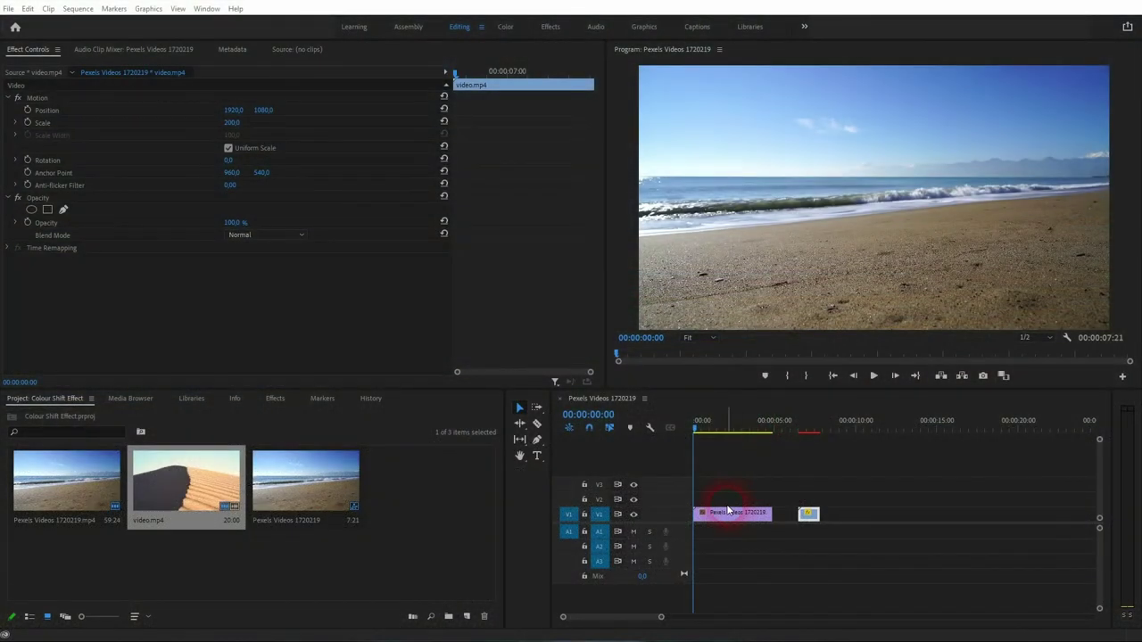
Step: Preview the beach clip and the desert clip in the sequence and return the playhead to the start
click(728, 525)
key(space)
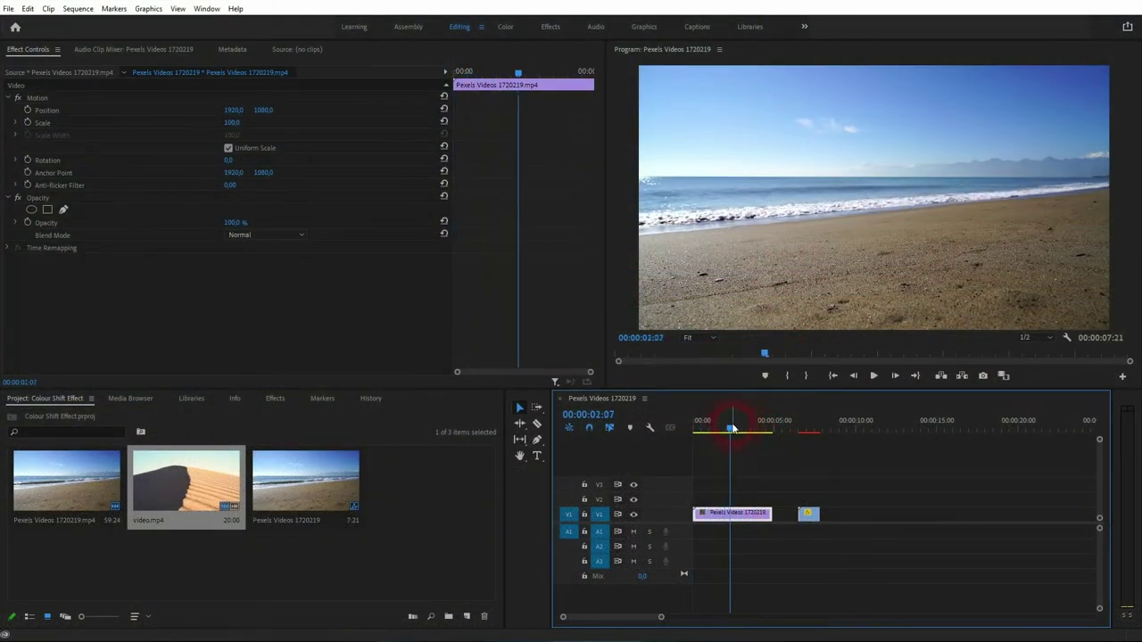
click(782, 434)
drag(784, 440, 802, 439)
click(809, 514)
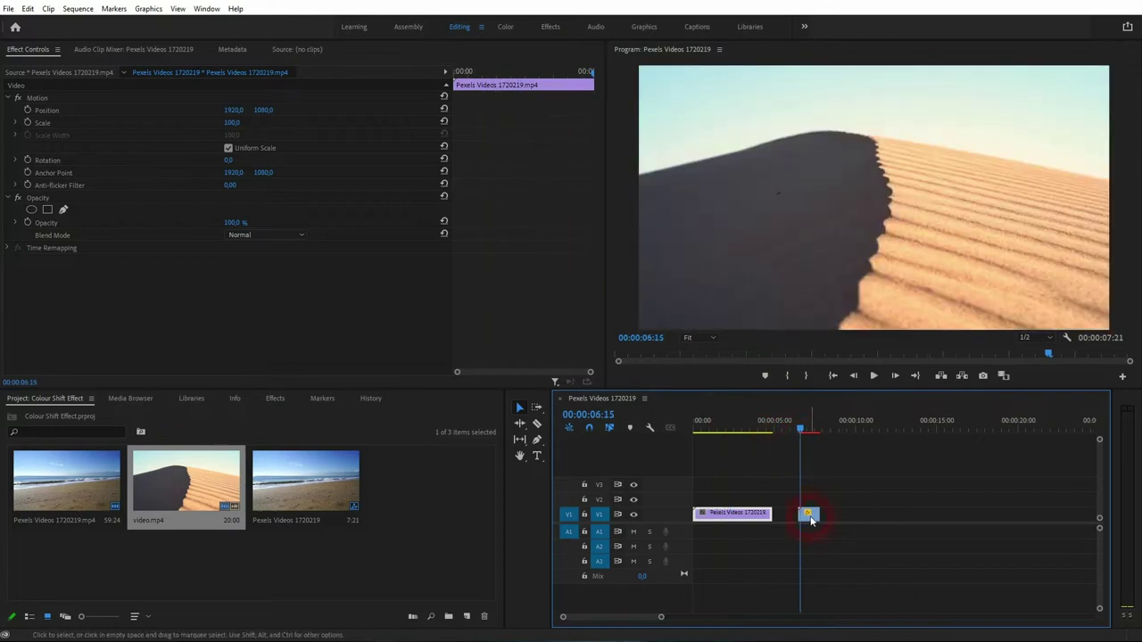
key(space)
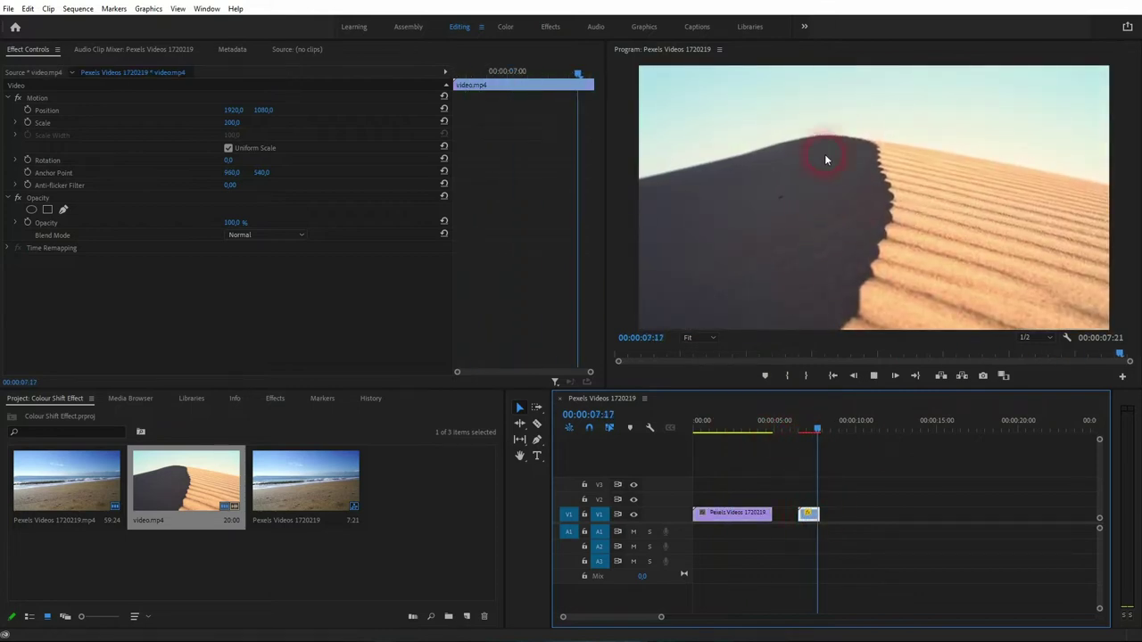
drag(820, 428, 694, 433)
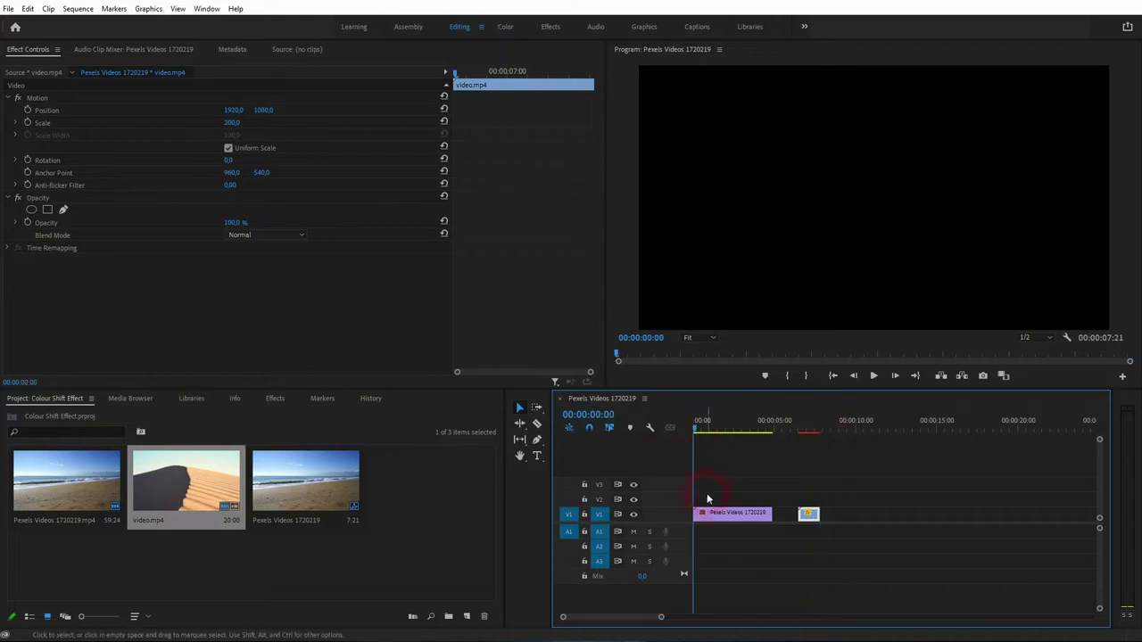
Step: Apply the Change Color effect to both the beach clip and the desert clip in the sequence
click(727, 518)
click(274, 398)
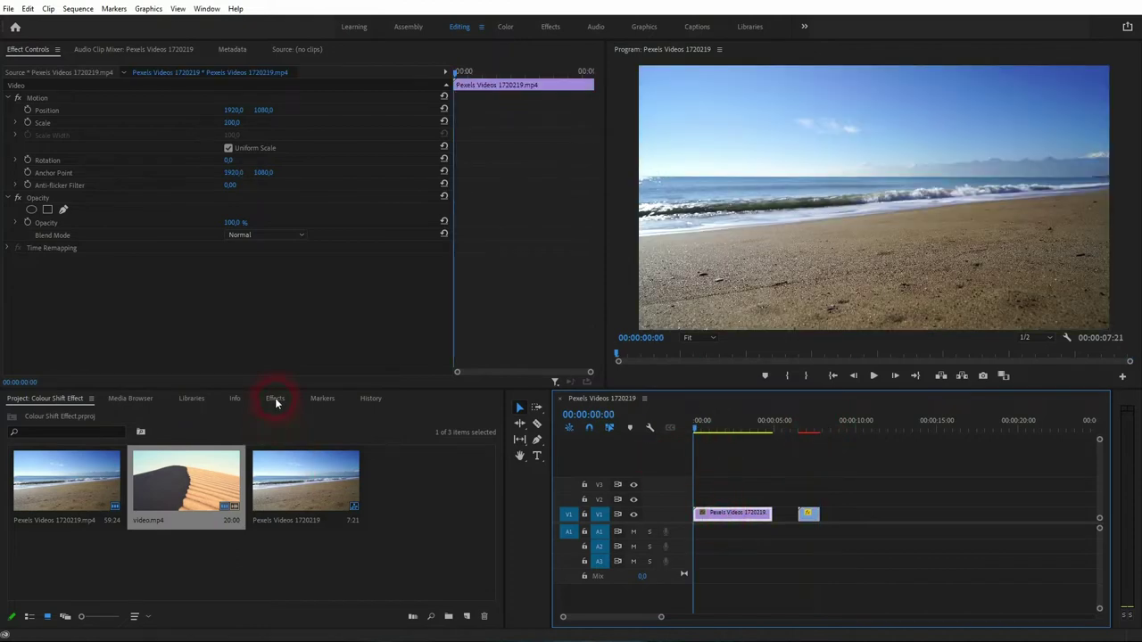
double_click(71, 416)
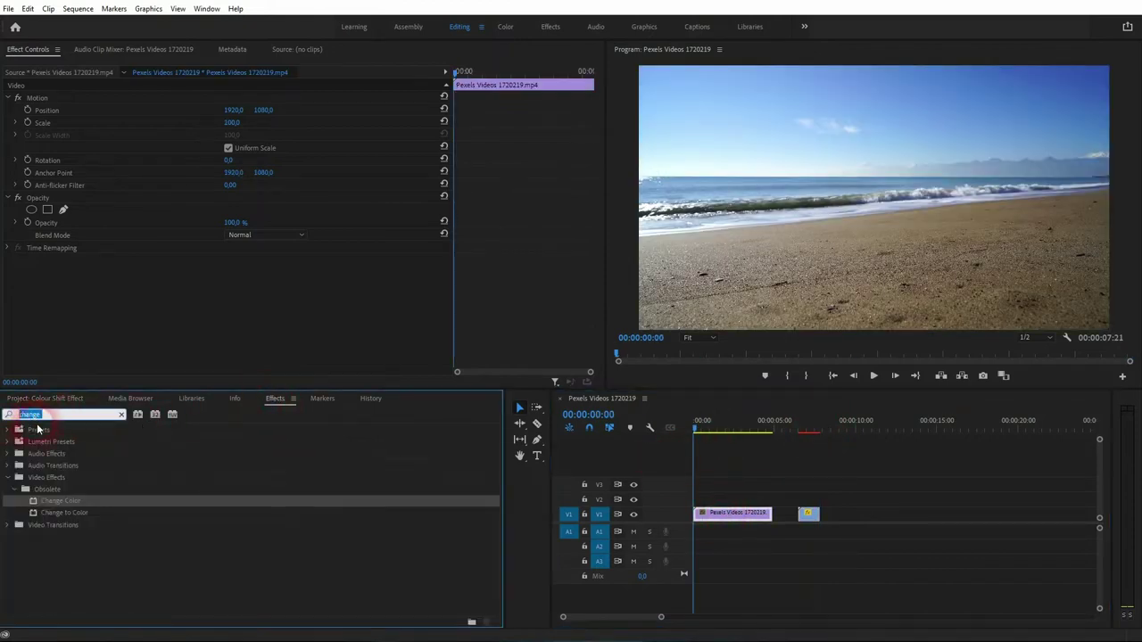
click(69, 515)
click(65, 503)
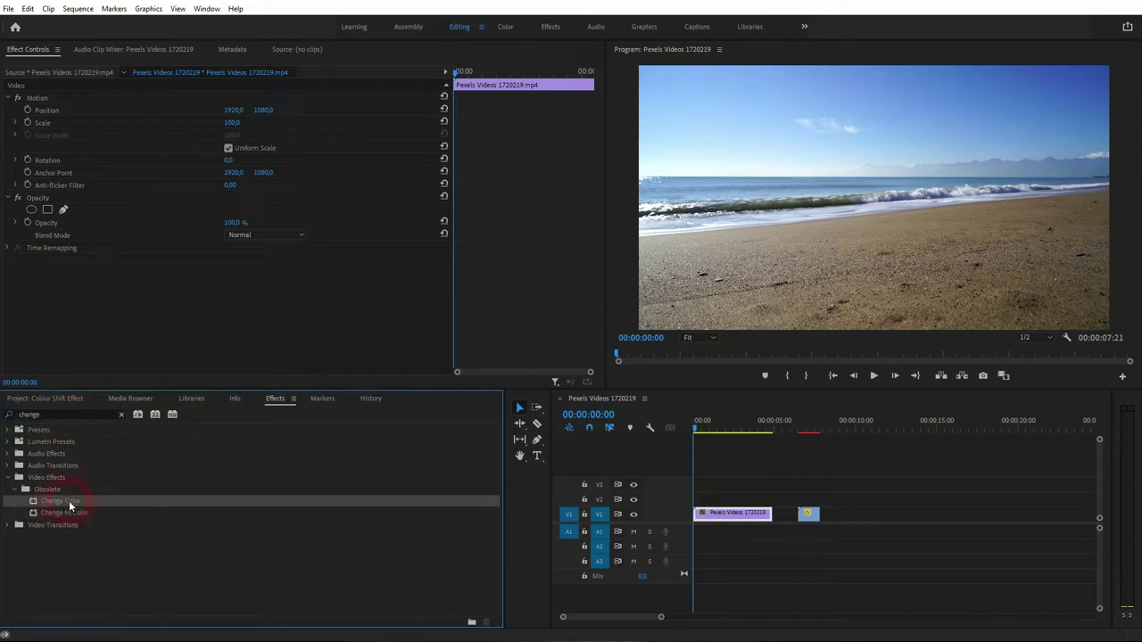
drag(59, 503, 726, 512)
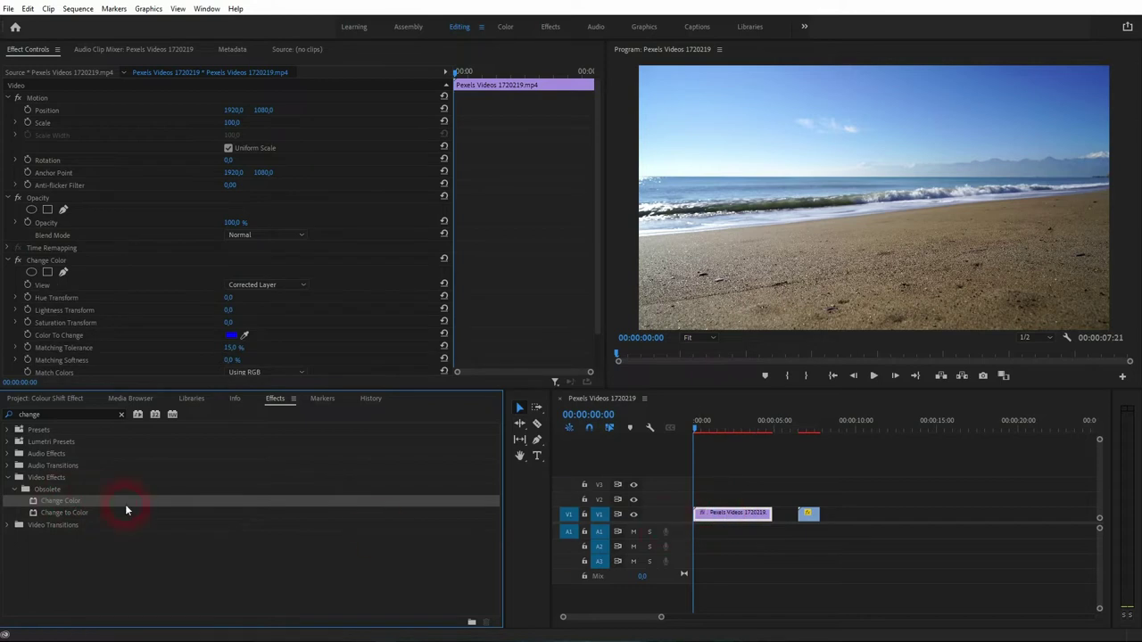
click(807, 515)
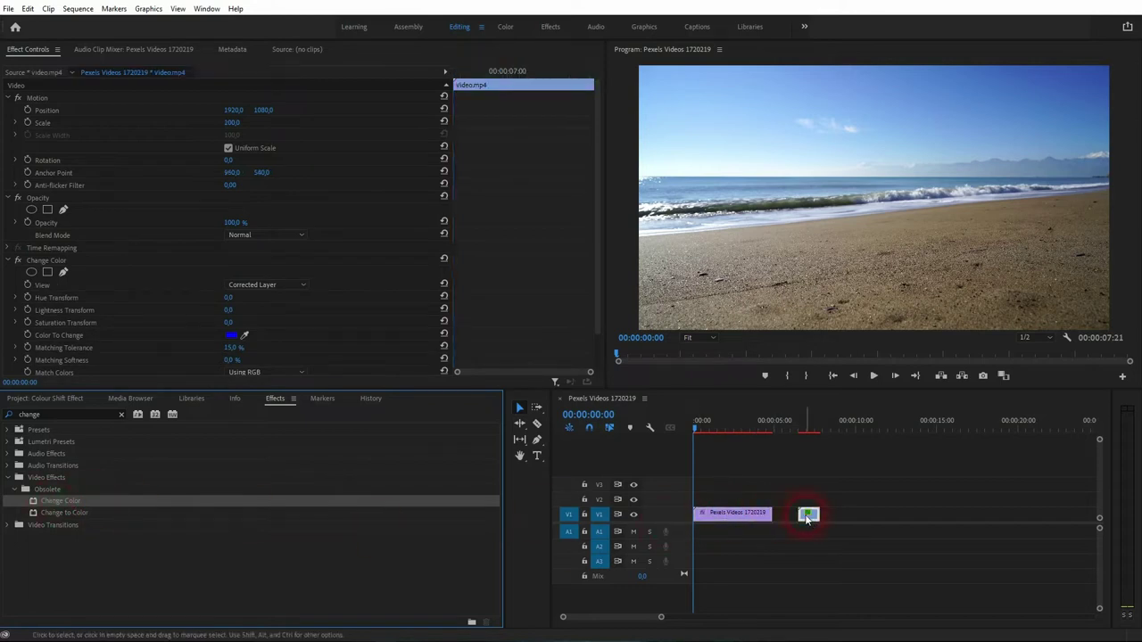
Step: On the beach clip's Change Color effect, sample the blue sky as Color To Change and set Hue Transform to 43
click(740, 518)
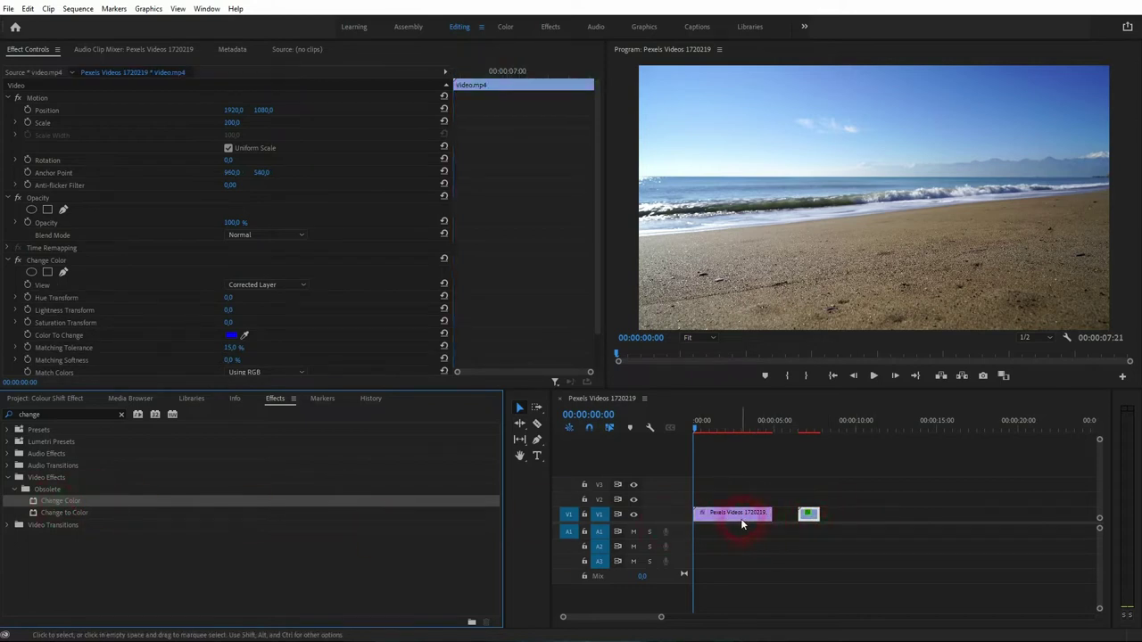
click(85, 280)
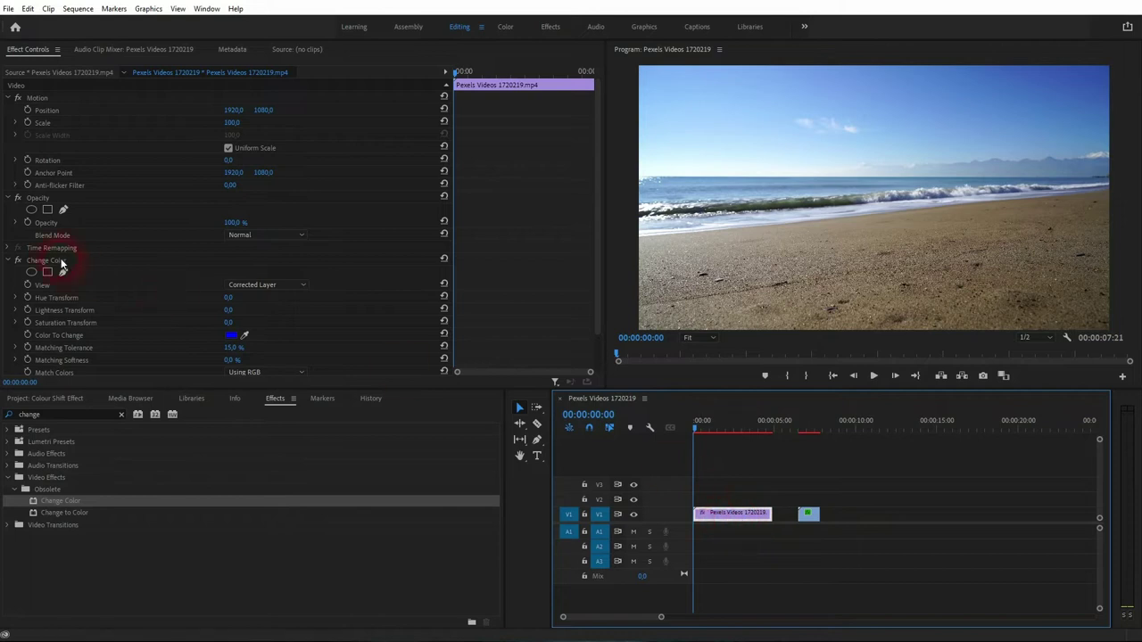
click(61, 263)
click(207, 8)
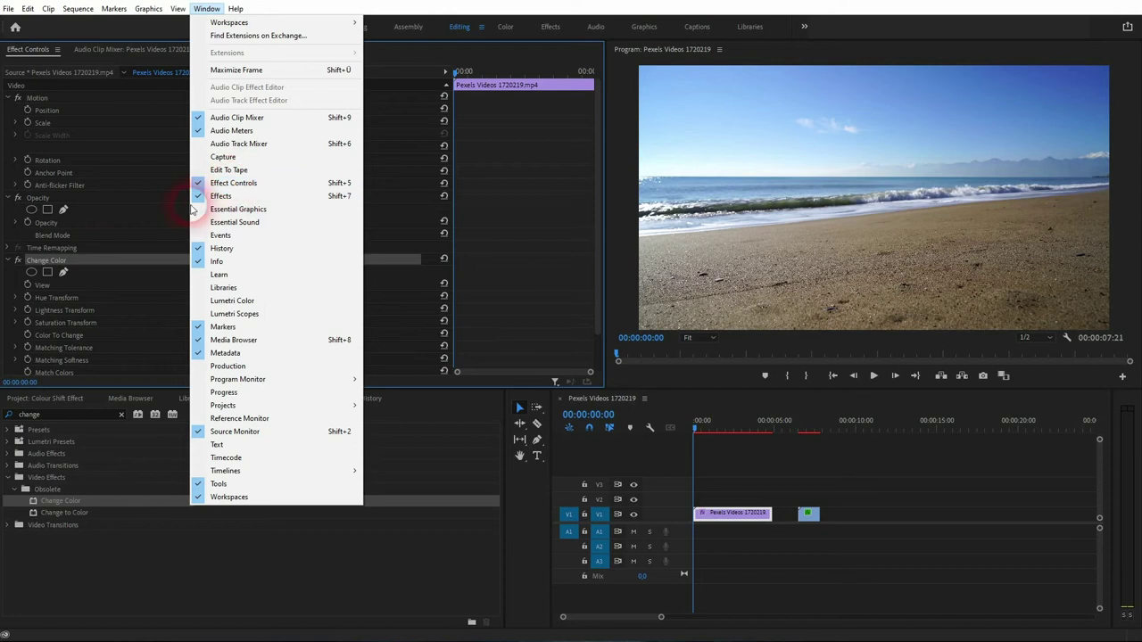
click(96, 261)
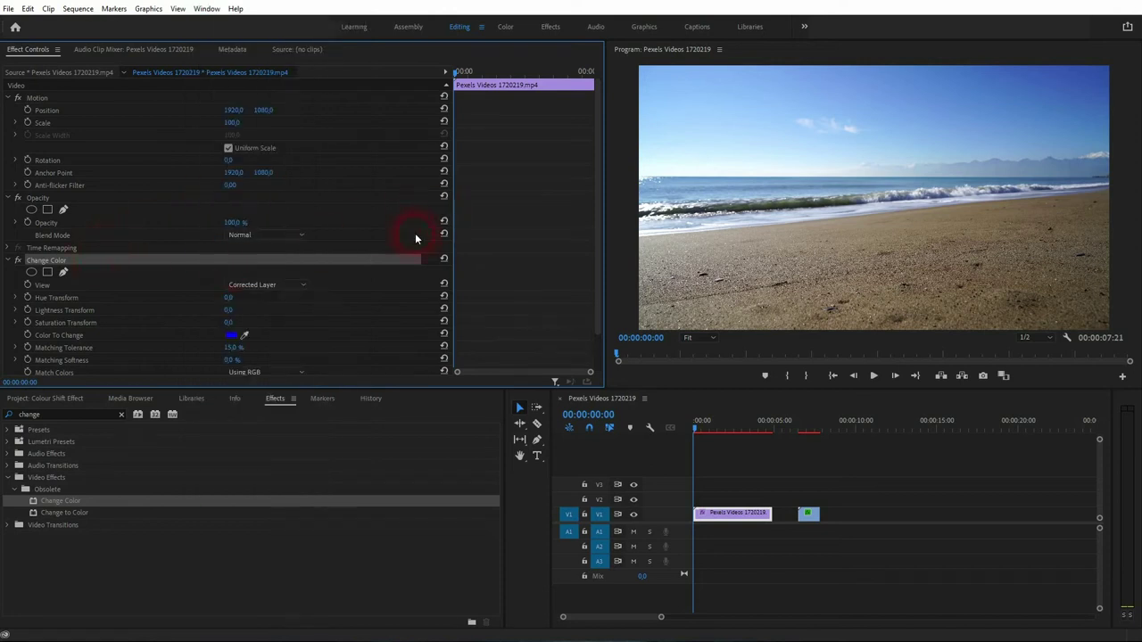
scroll(415, 239, down, 1)
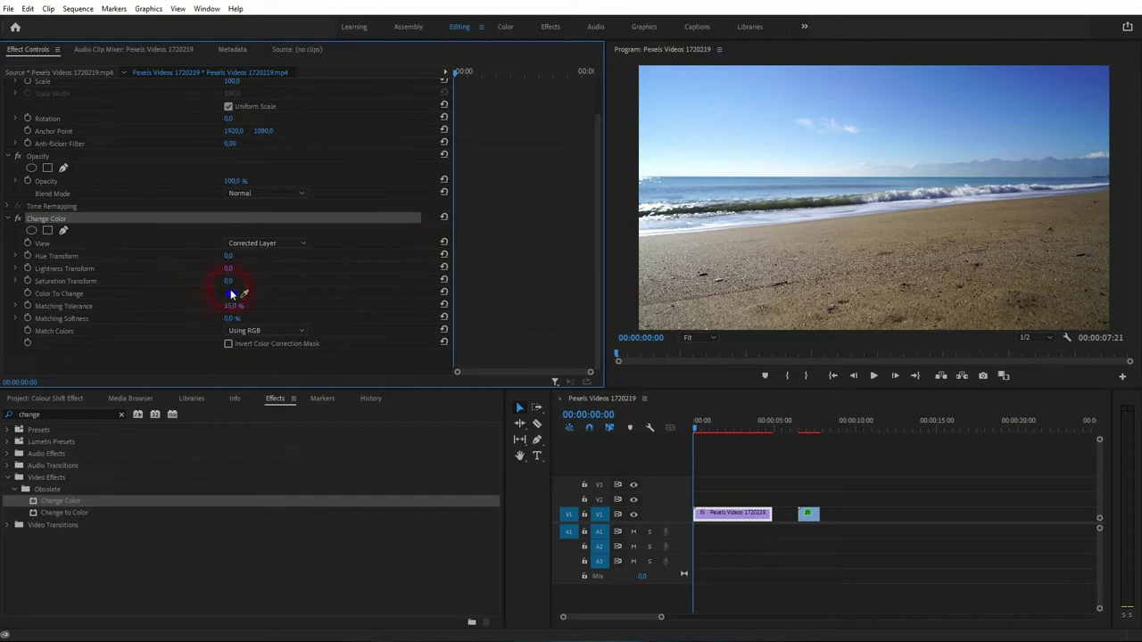
drag(234, 297, 893, 91)
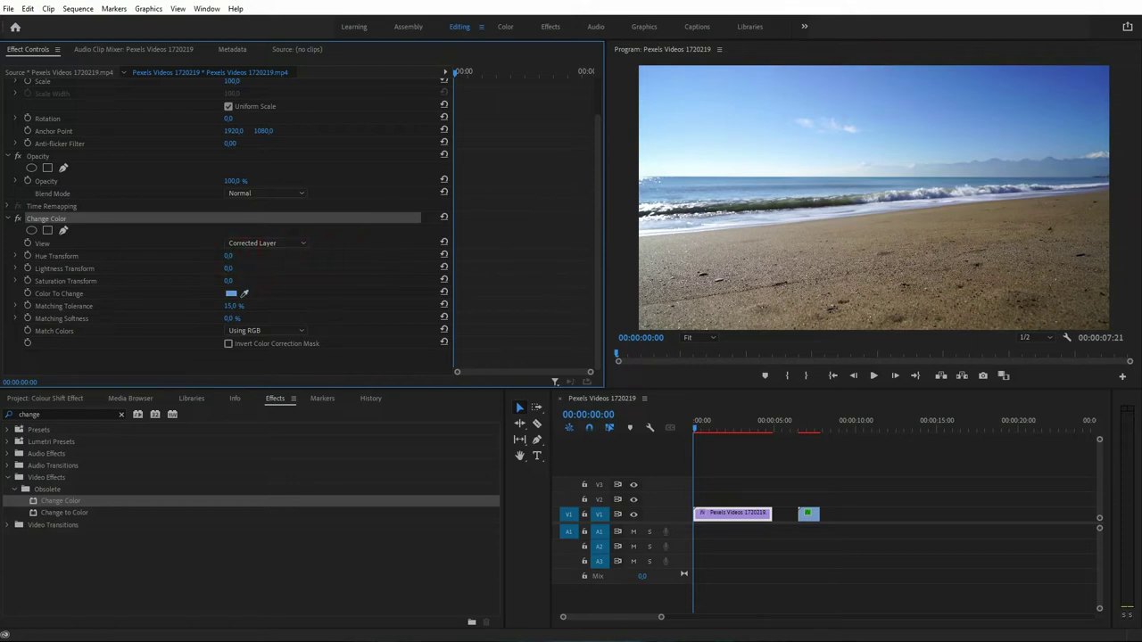
drag(228, 256, 260, 256)
click(893, 153)
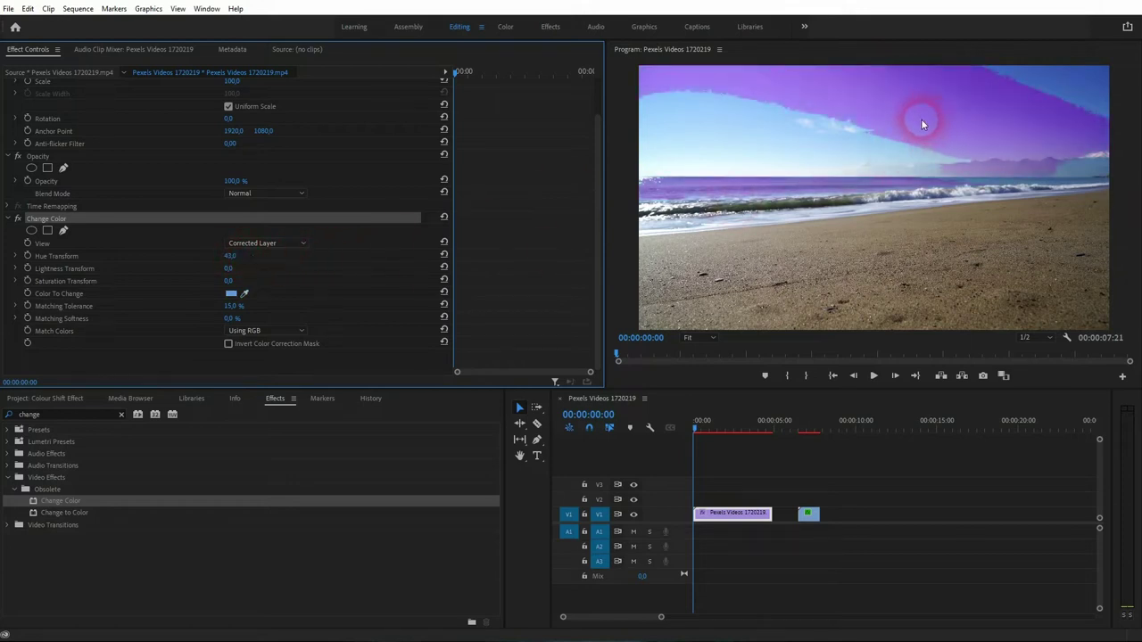
Step: Try sampling the pale sky near the clouds and the dark blue upper-right corner as Color To Change
click(244, 294)
drag(245, 294, 727, 118)
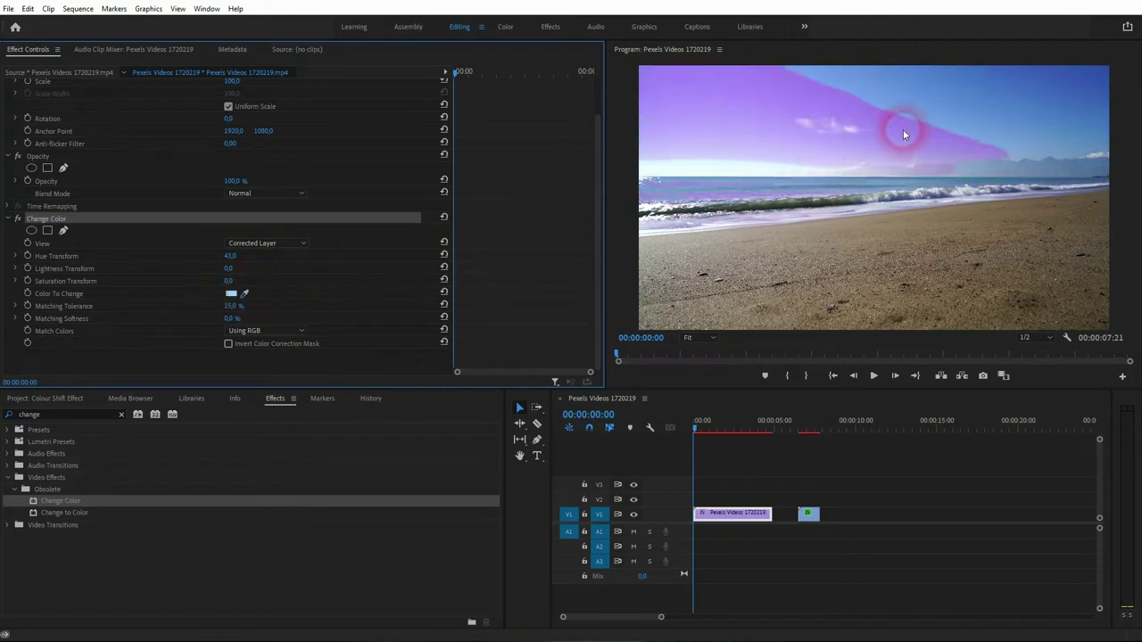
drag(248, 295, 1083, 75)
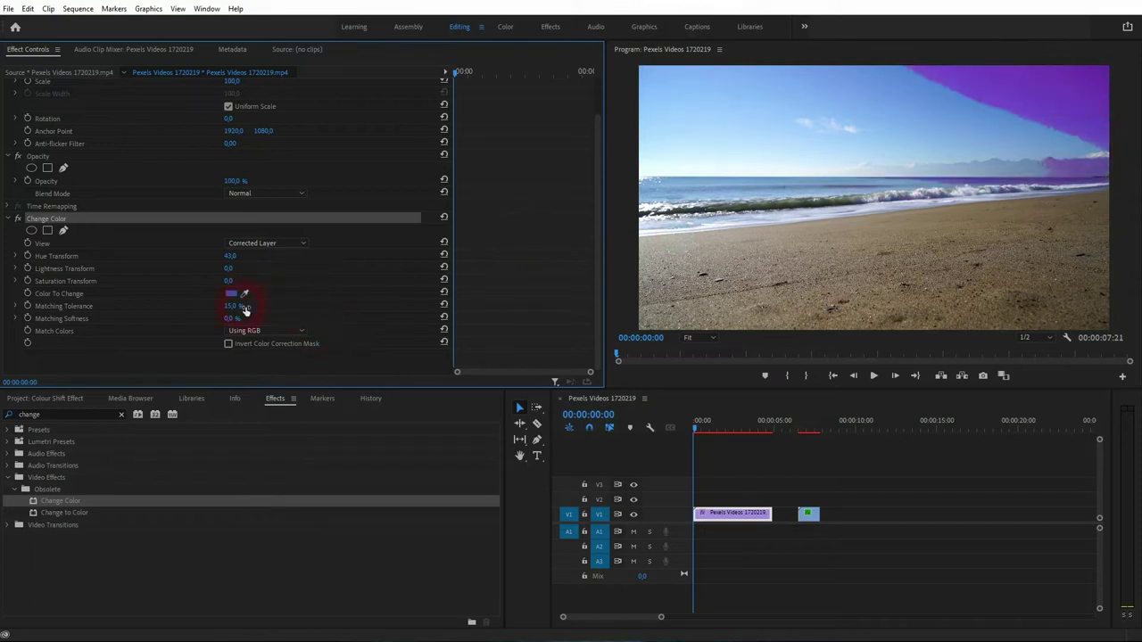
Step: Resample the mid-blue upper sky as Color To Change, with Matching Tolerance at 21% and Matching Softness at 17%
drag(246, 300, 881, 89)
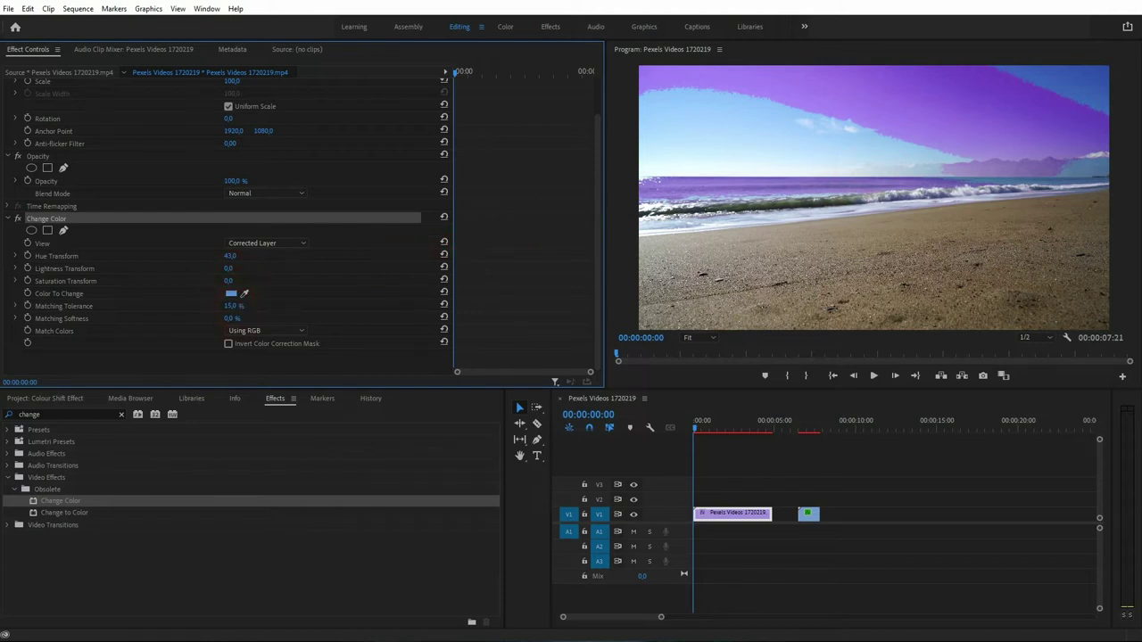
drag(233, 305, 262, 321)
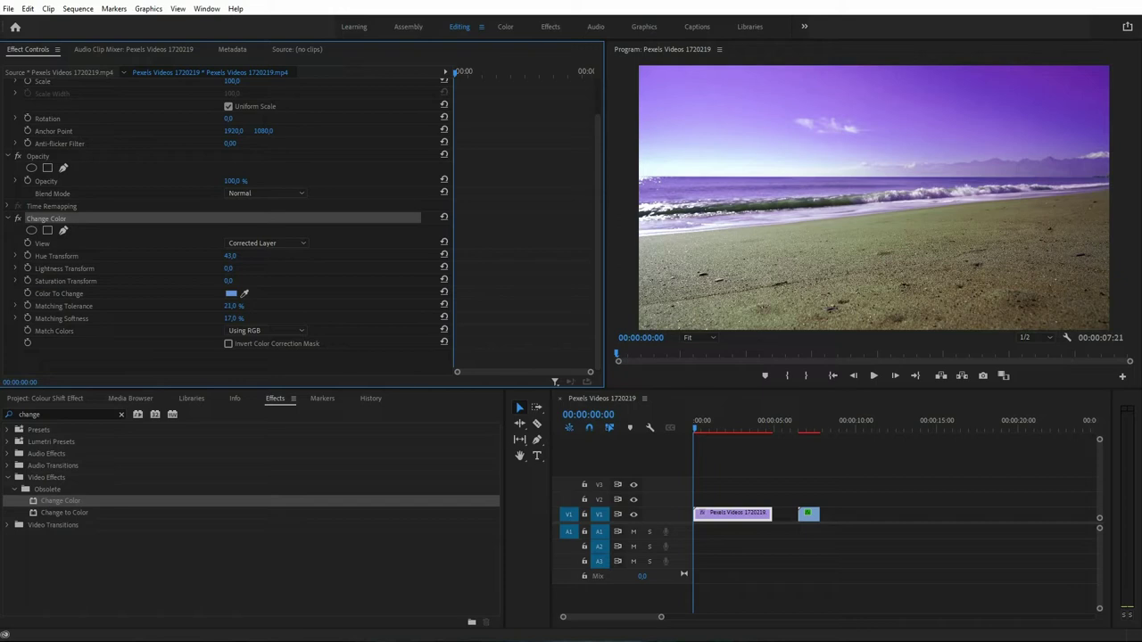
click(251, 306)
Step: Enable keyframing for Hue Transform at the start of the beach clip and set its value to 0
click(232, 274)
drag(505, 74, 405, 76)
click(46, 257)
click(237, 258)
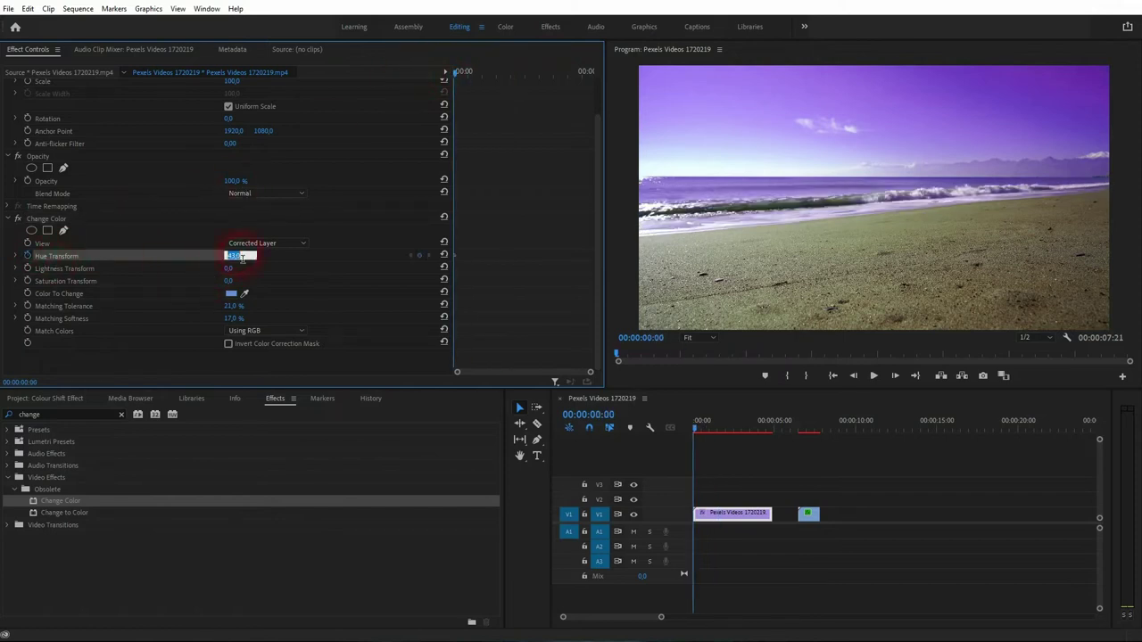
text(0)
key(Return)
Step: Add a Hue Transform keyframe with a value of 360 at the end of the beach clip
drag(464, 70, 596, 71)
click(229, 257)
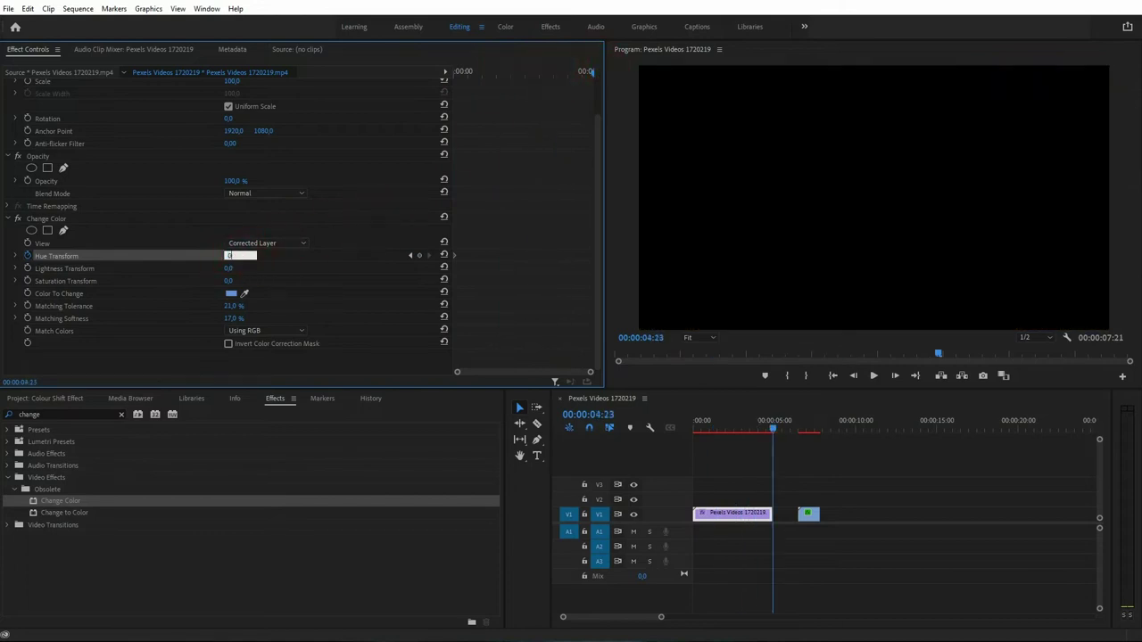
text(36)
key(BackSpace)
key(BackSpace)
key(BackSpace)
key(Return)
Step: Change the Hue Transform value of the keyframe at the clip's end to 720
click(234, 257)
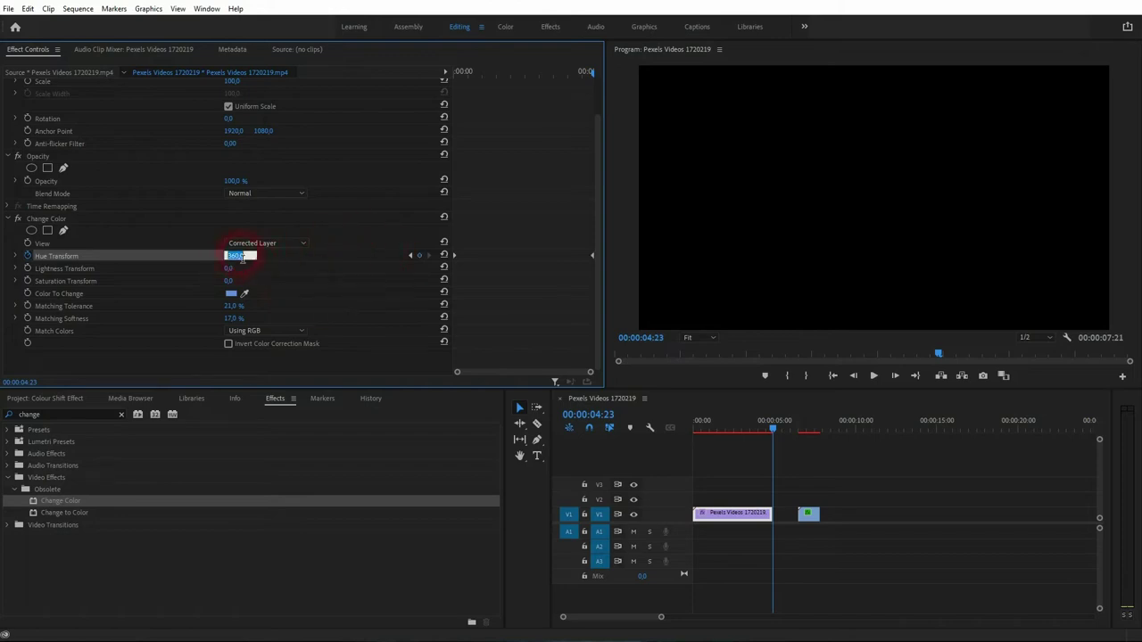
text(7)
key(Return)
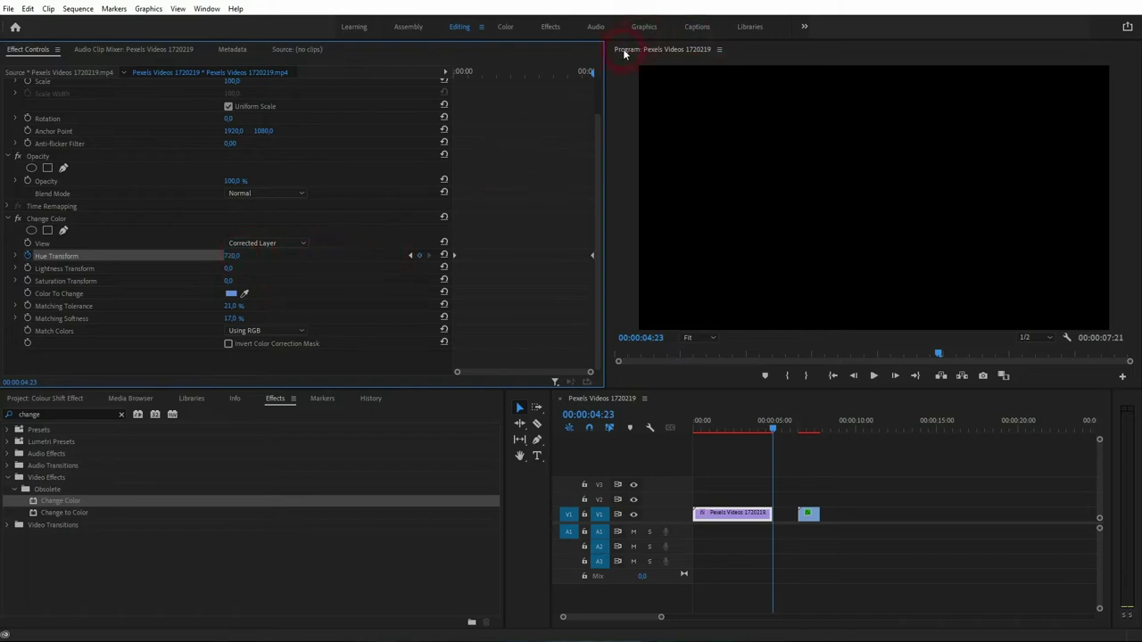
Step: Play back the beach clip and examine how the hue shift affects the sky, sea and sand
drag(580, 75, 428, 77)
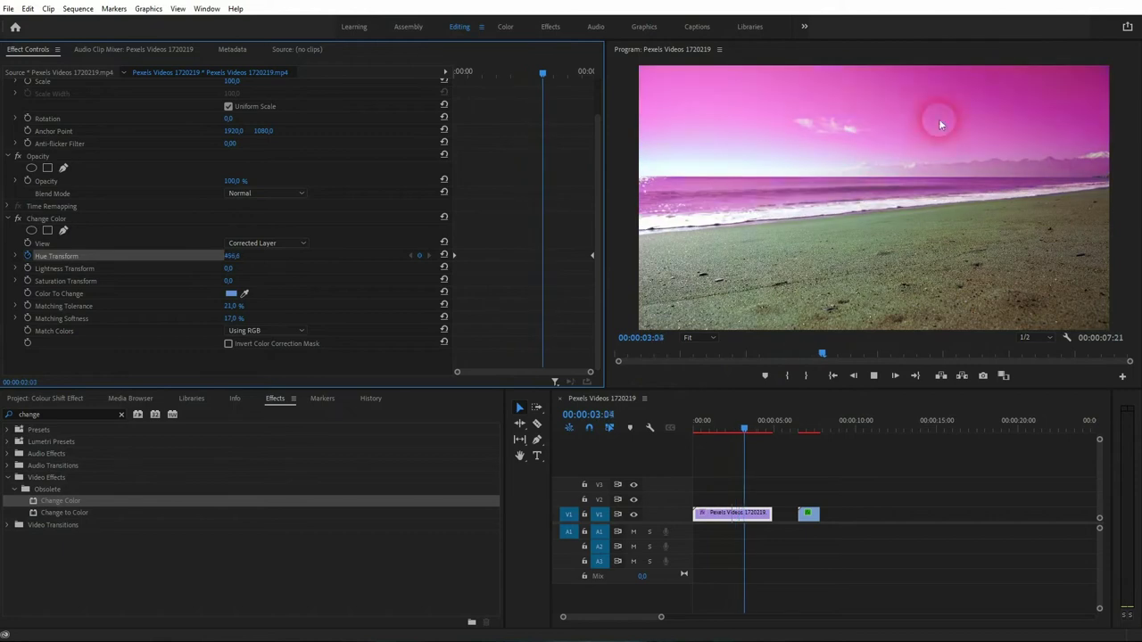
key(space)
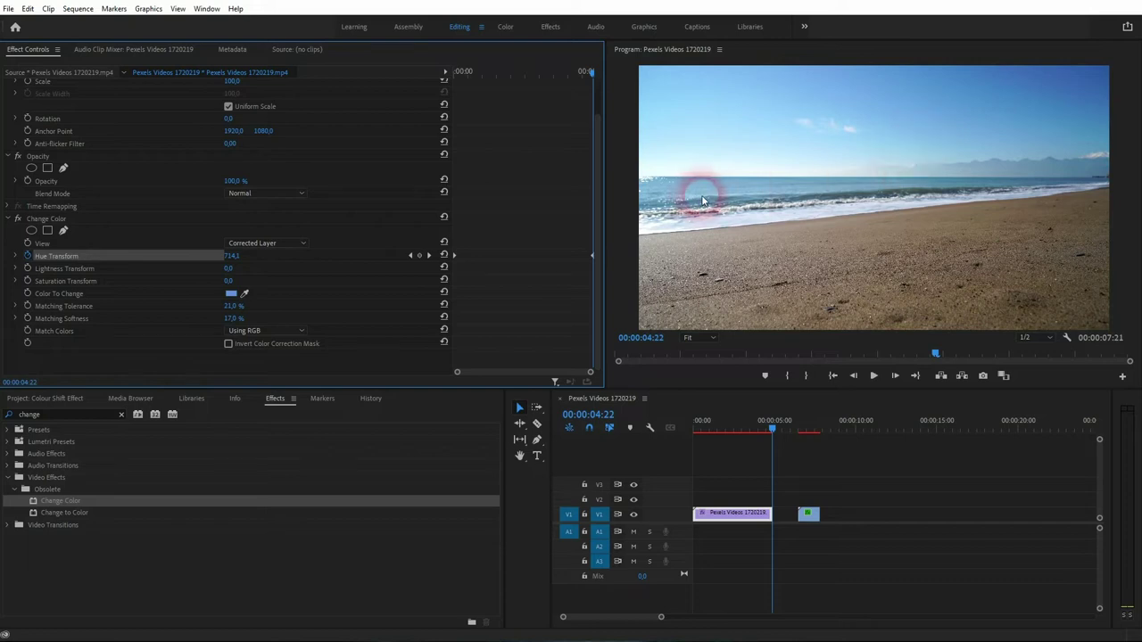
drag(773, 427, 753, 429)
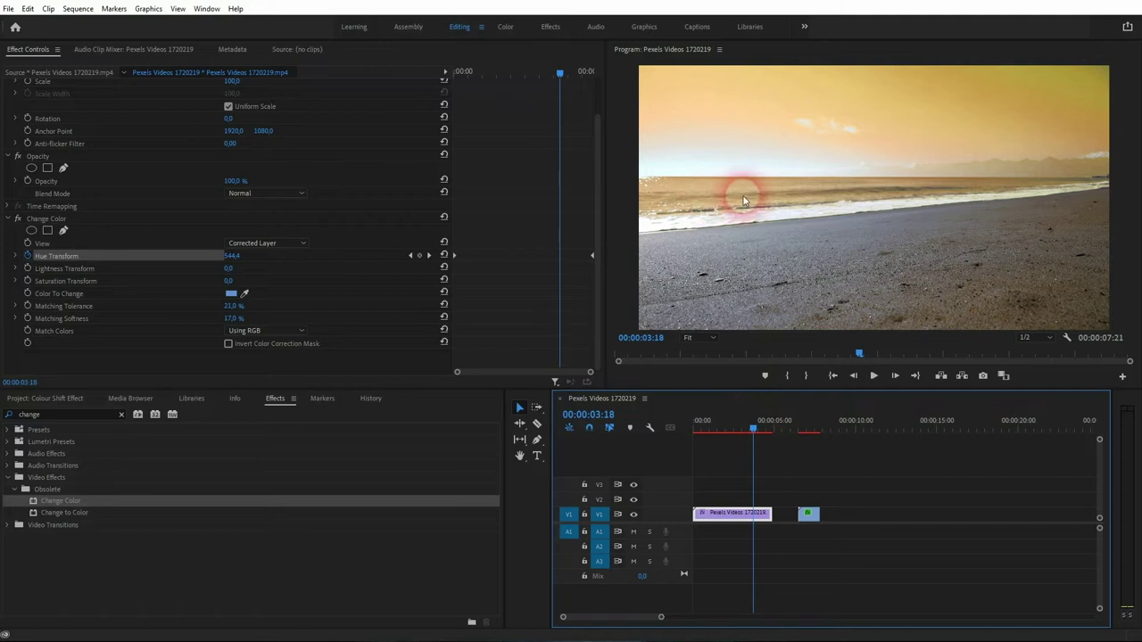
key(Left)
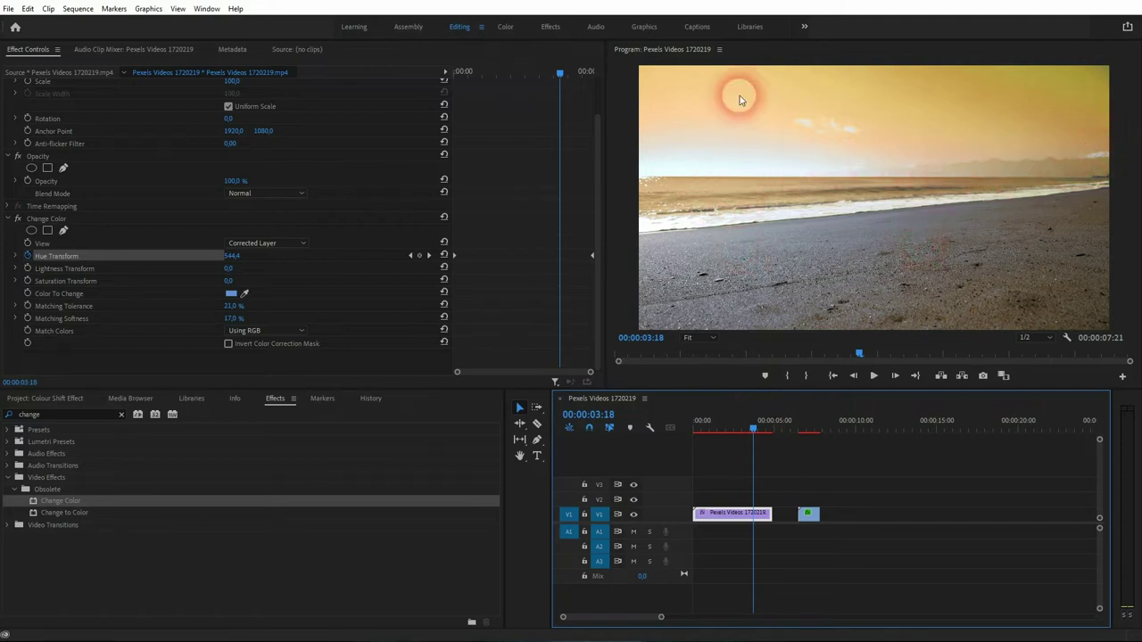
Step: Return to the start of the beach clip and add a rectangular mask to its Change Color effect
drag(763, 431, 617, 429)
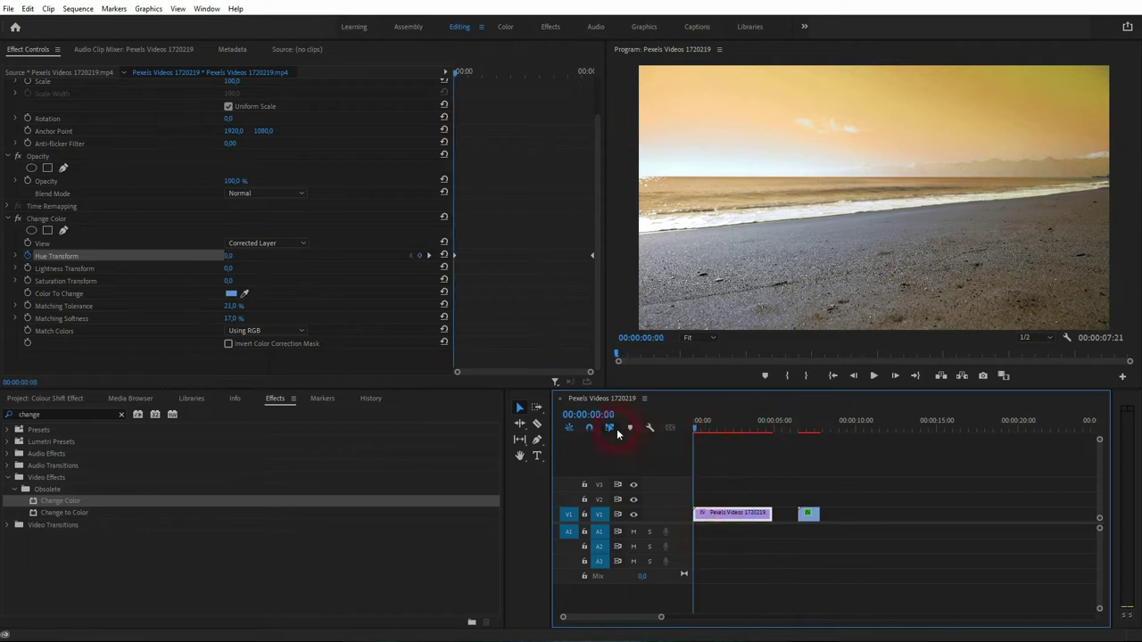
click(47, 233)
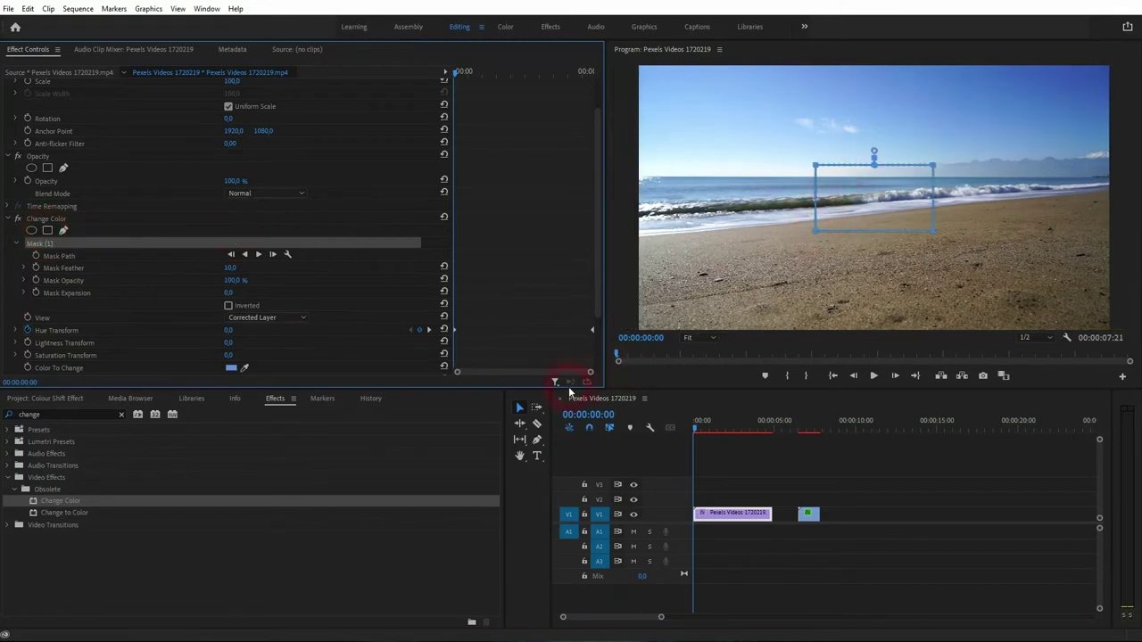
click(791, 234)
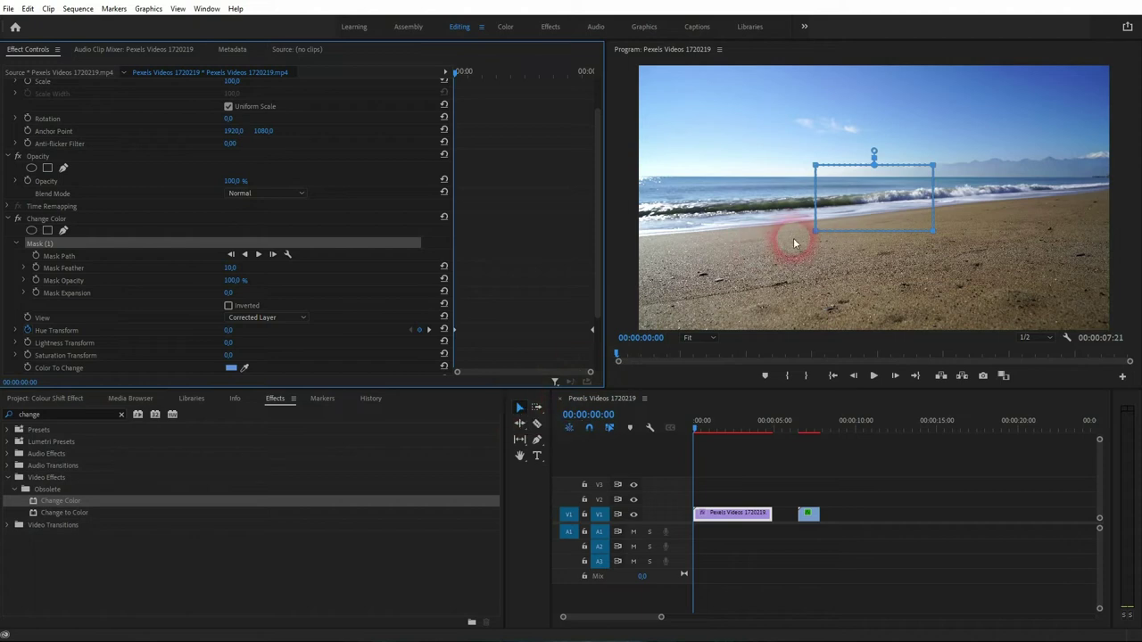
Step: Reshape the beach clip's mask so it covers only the sky above the horizon, and play back the hue shift
click(681, 188)
drag(681, 187, 637, 179)
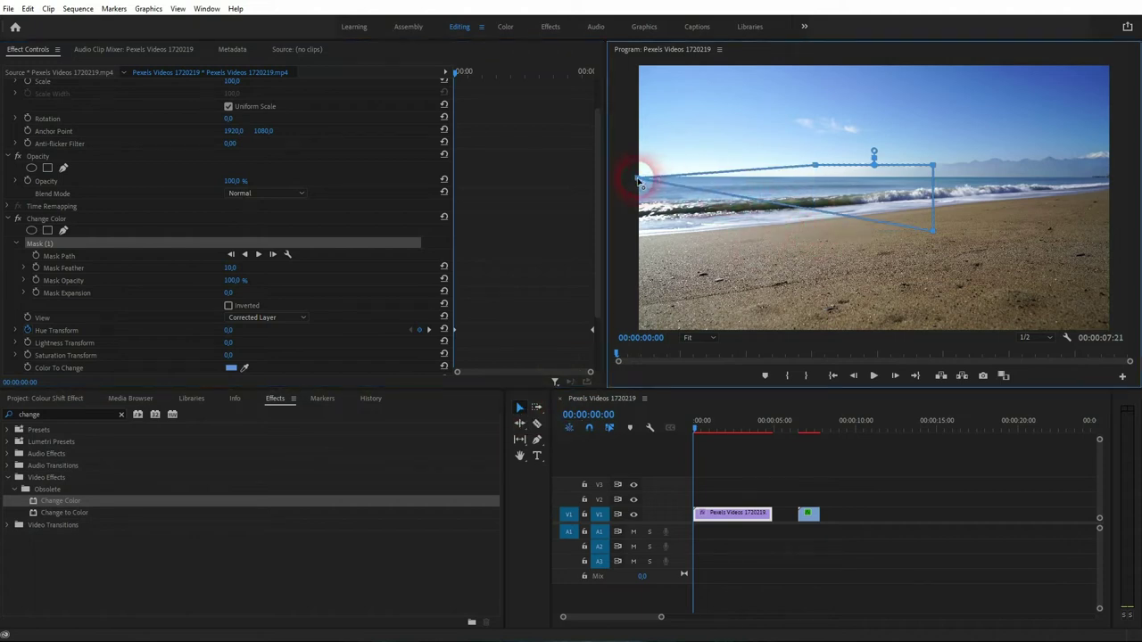
drag(704, 93, 633, 61)
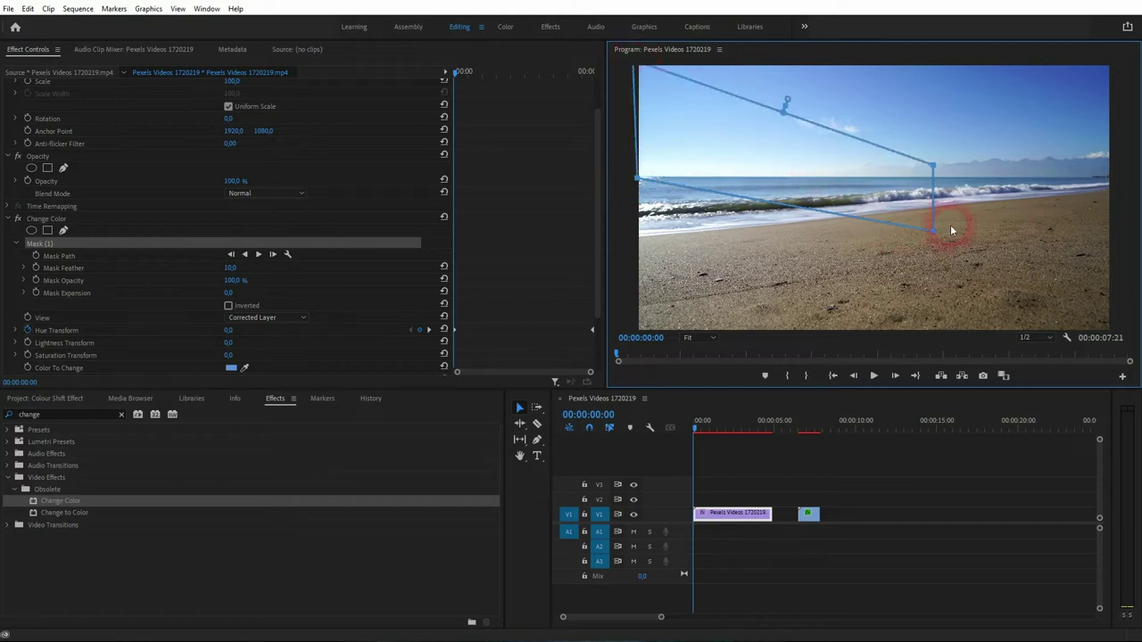
drag(932, 231, 962, 223)
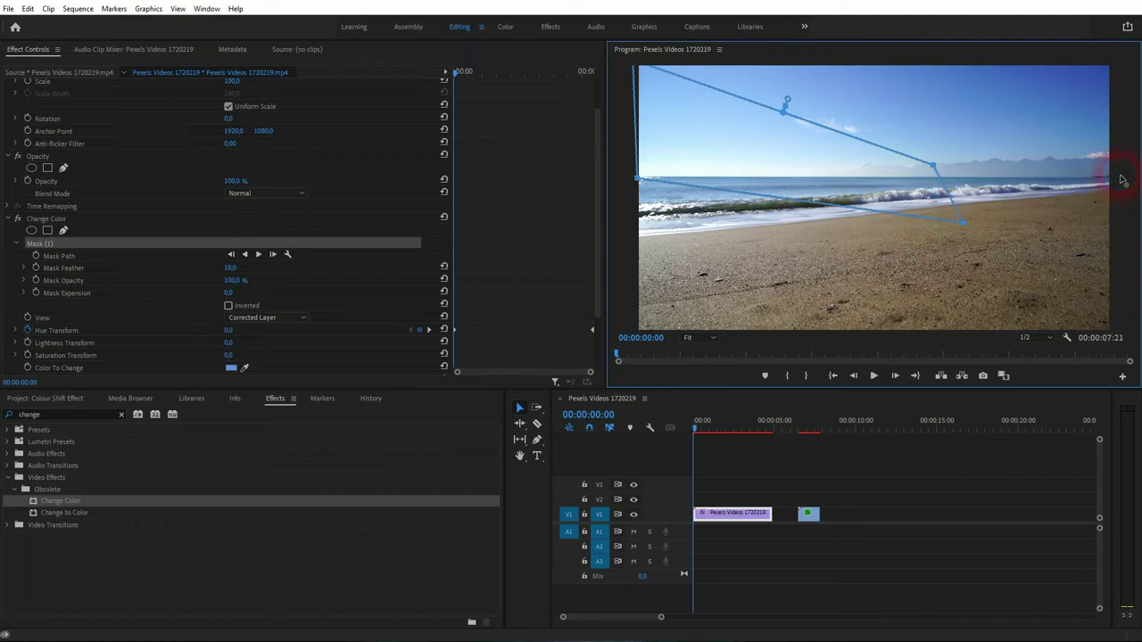
drag(1123, 180, 1122, 180)
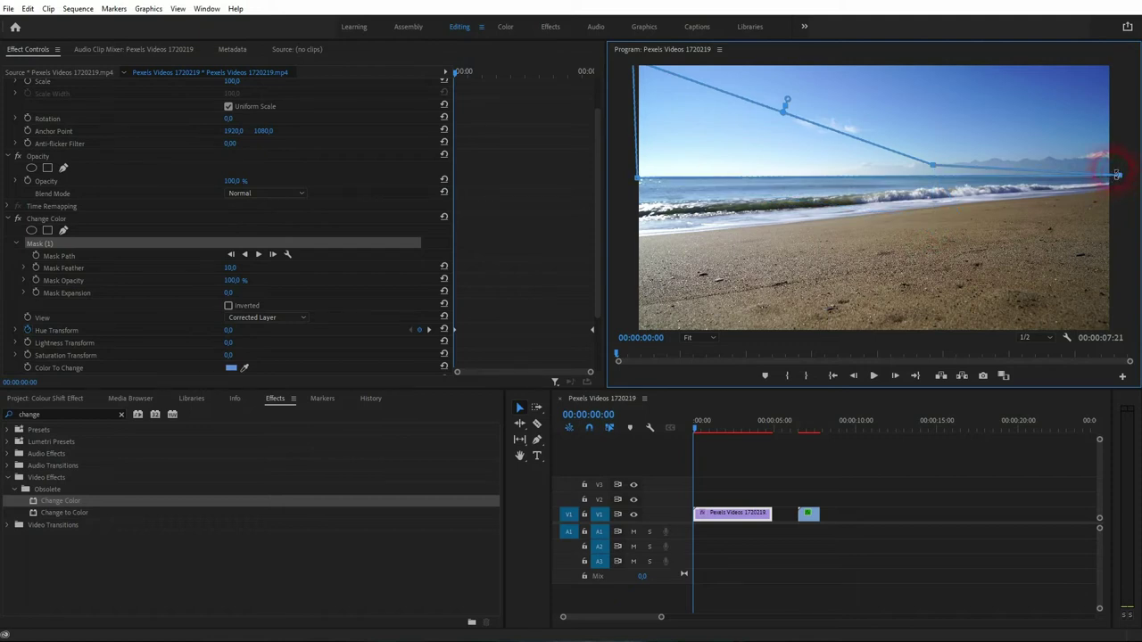
click(935, 168)
drag(935, 169, 1123, 61)
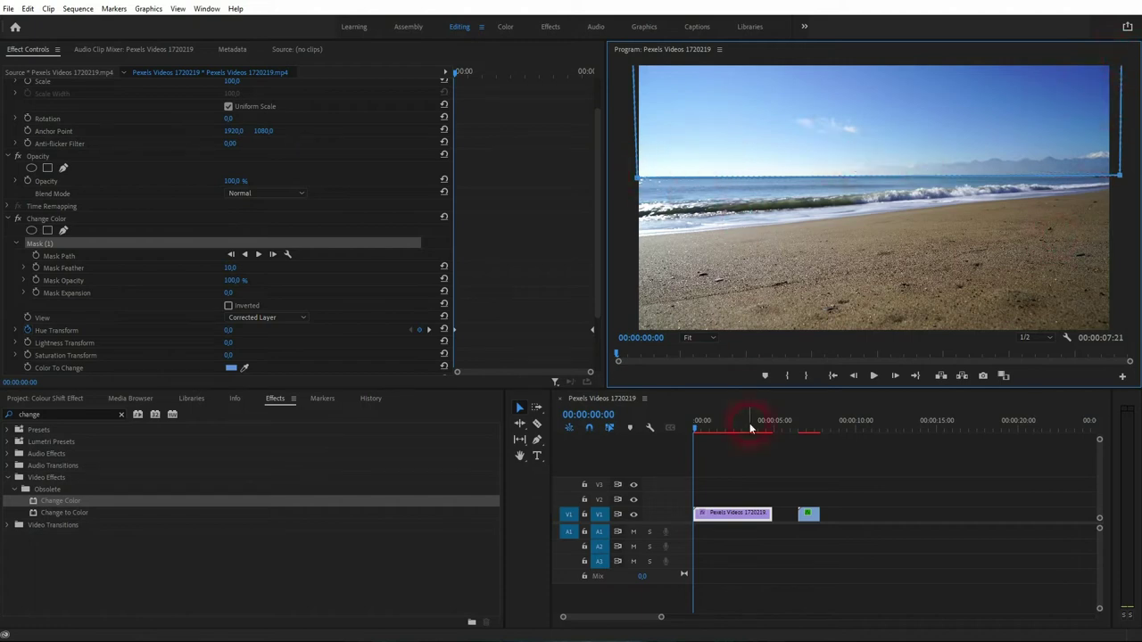
key(space)
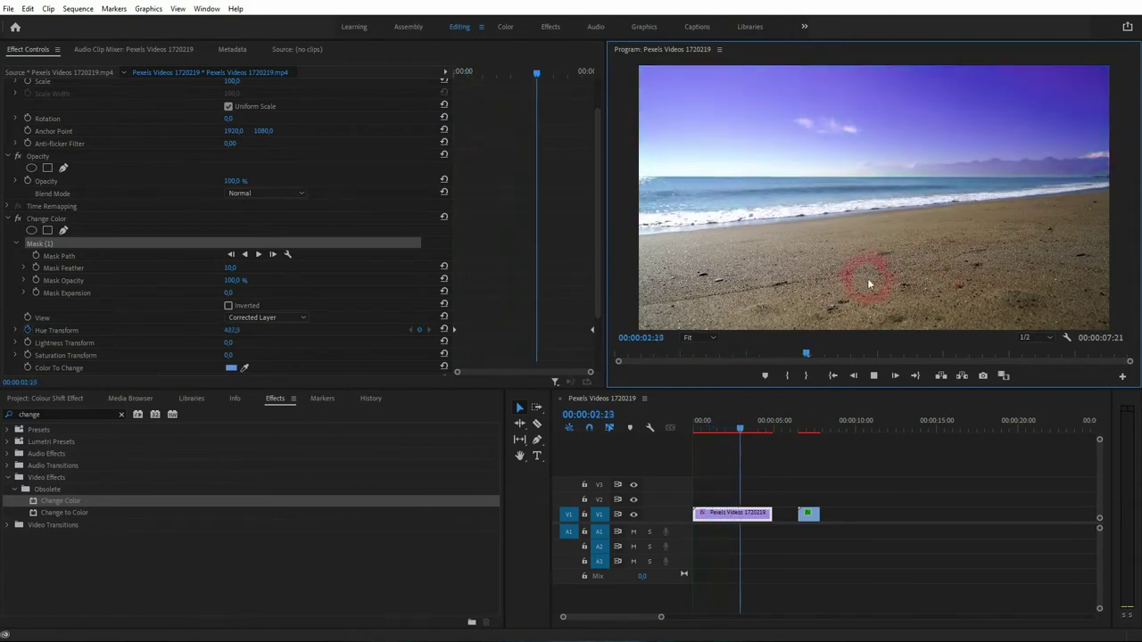
key(space)
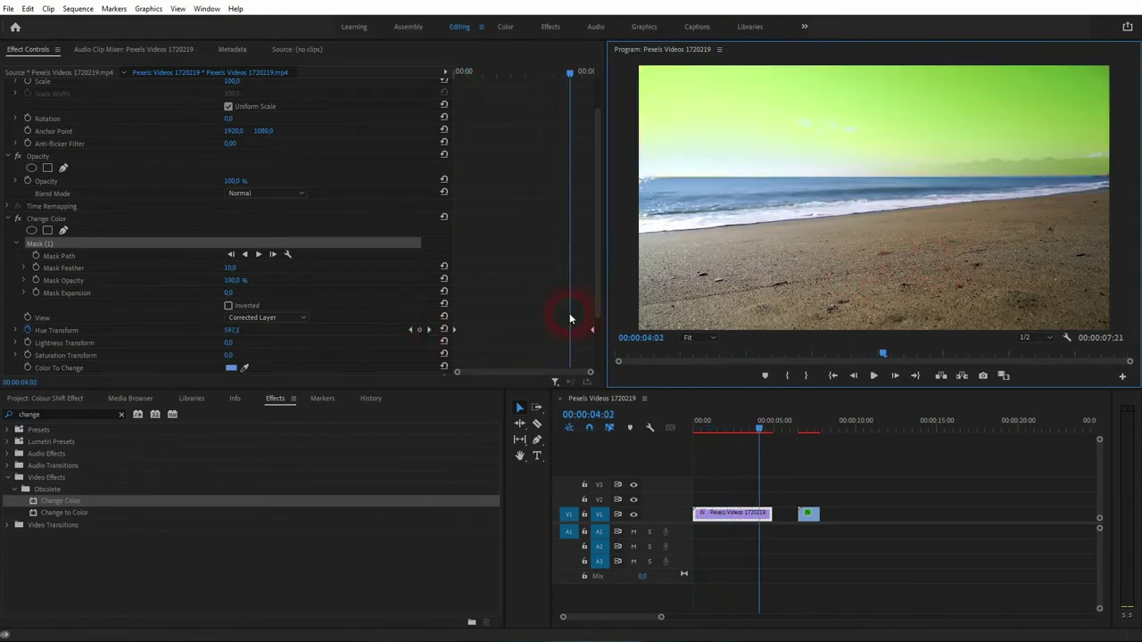
Step: Change the Hue Transform keyframe at the beach clip's end to 360 and play the clip back from its start
scroll(571, 318, down, 1)
click(431, 306)
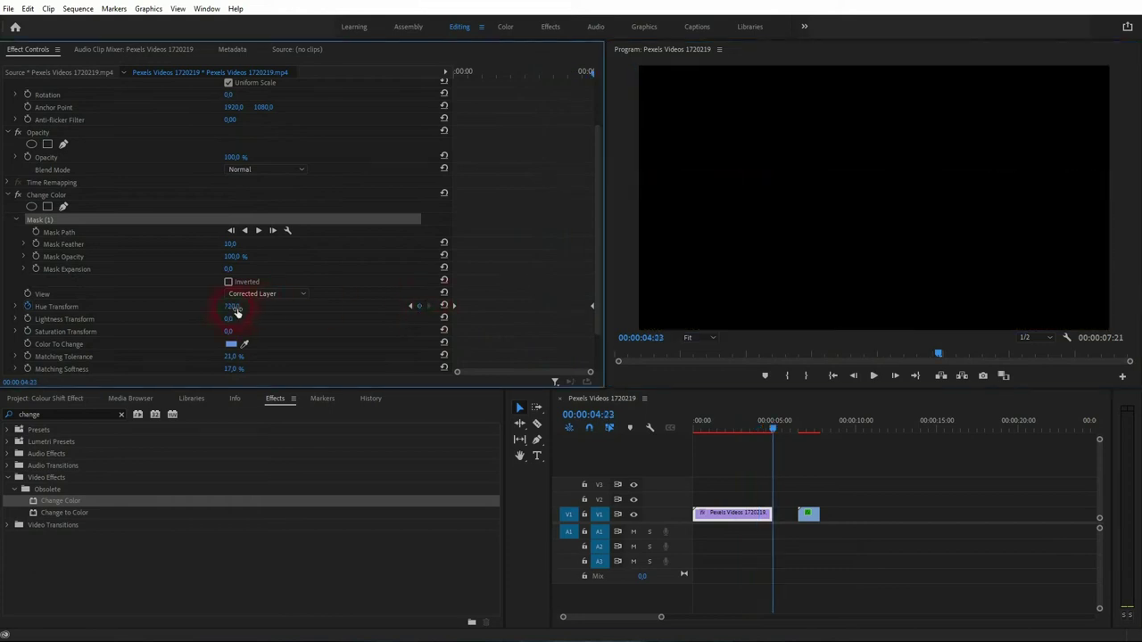
click(236, 308)
text(360)
key(Return)
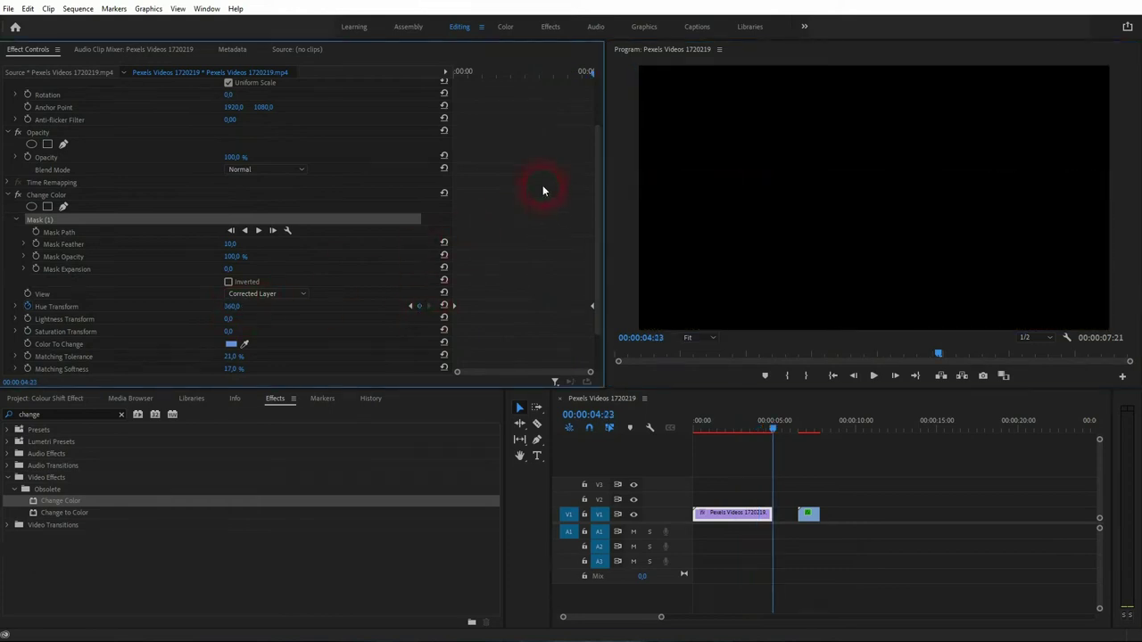
key(Home)
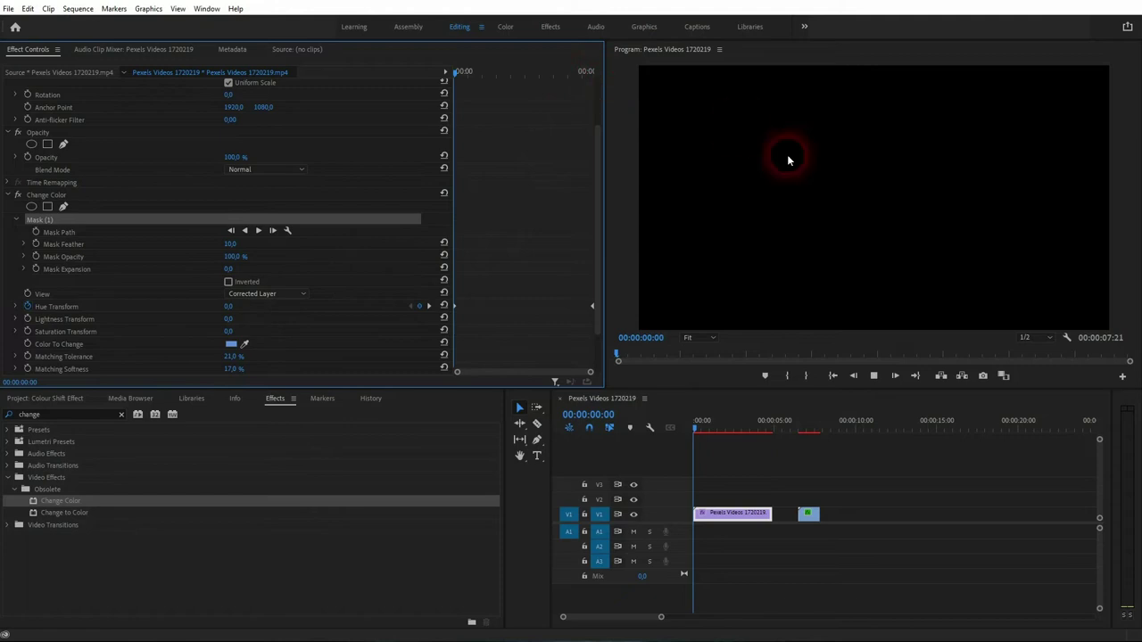
key(space)
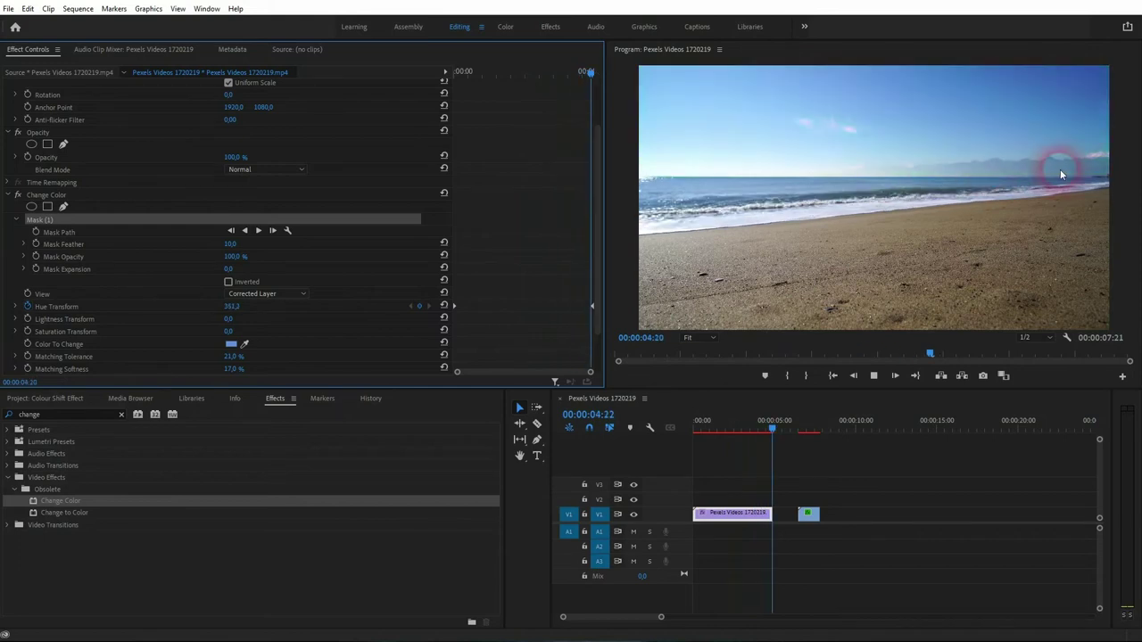
Step: Select the dune clip, move the playhead onto it, and sample its sky as the Color To Change
click(810, 514)
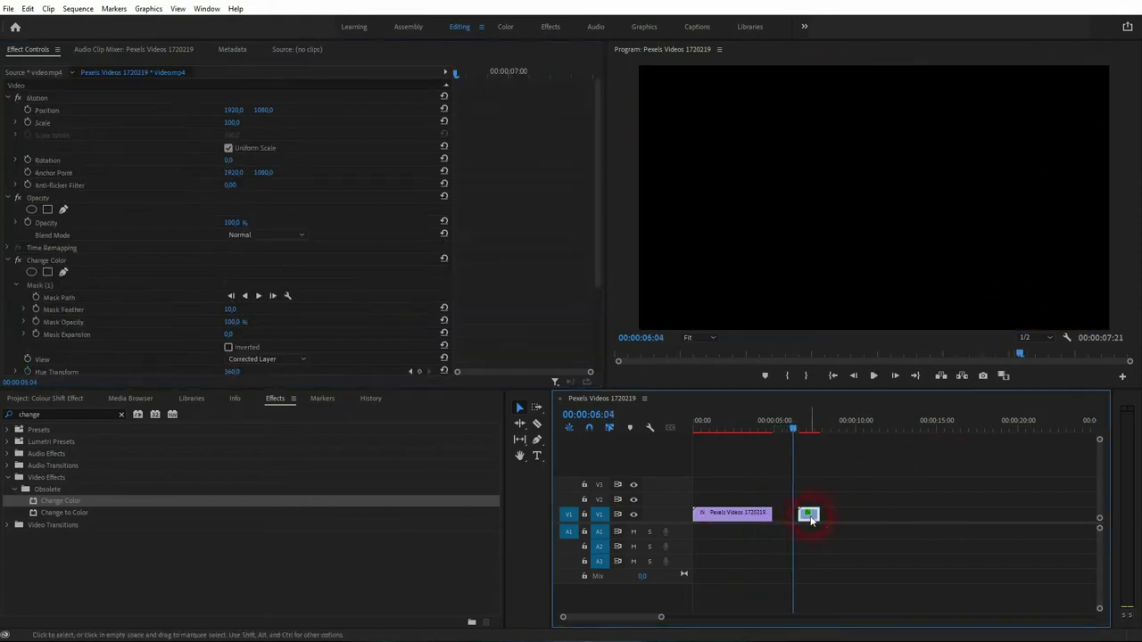
click(799, 431)
drag(800, 431, 803, 433)
click(913, 209)
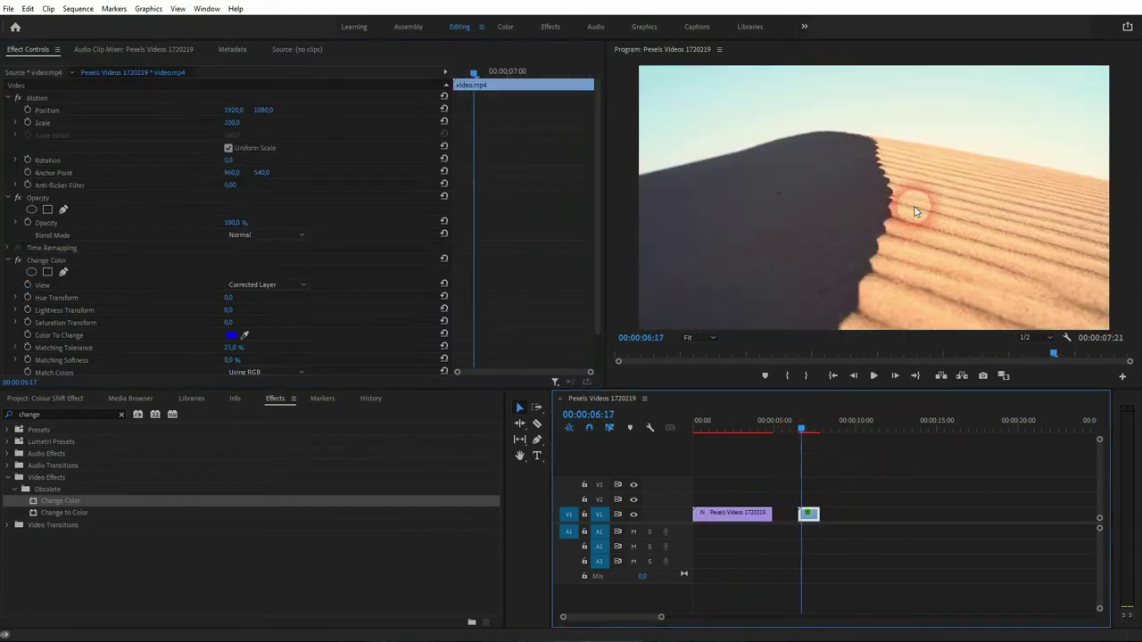
click(200, 241)
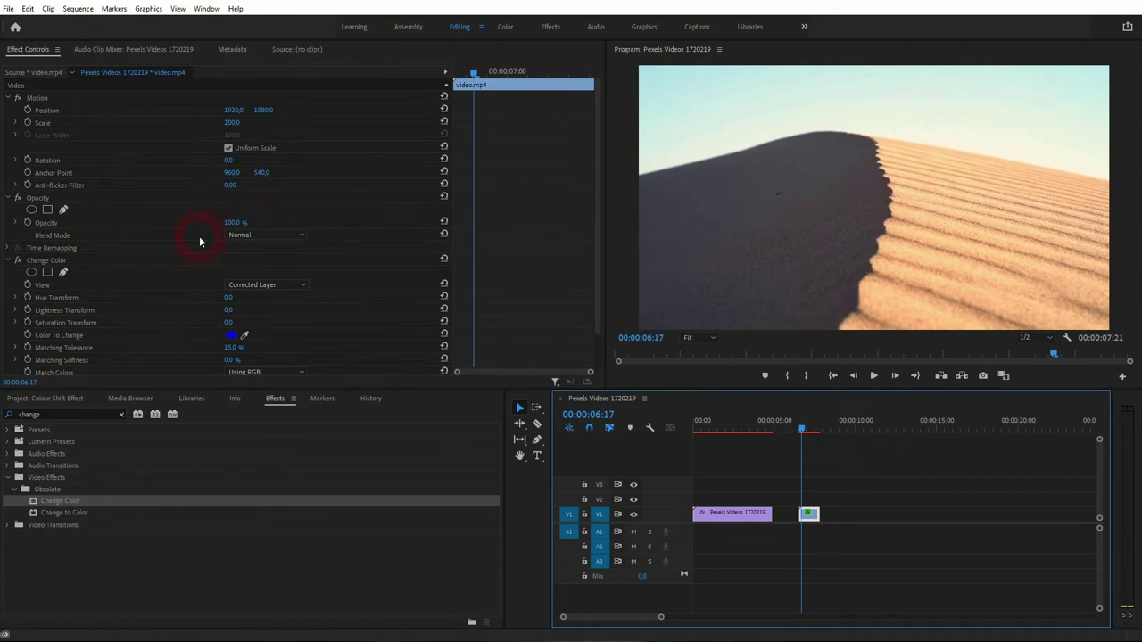
click(88, 259)
click(216, 301)
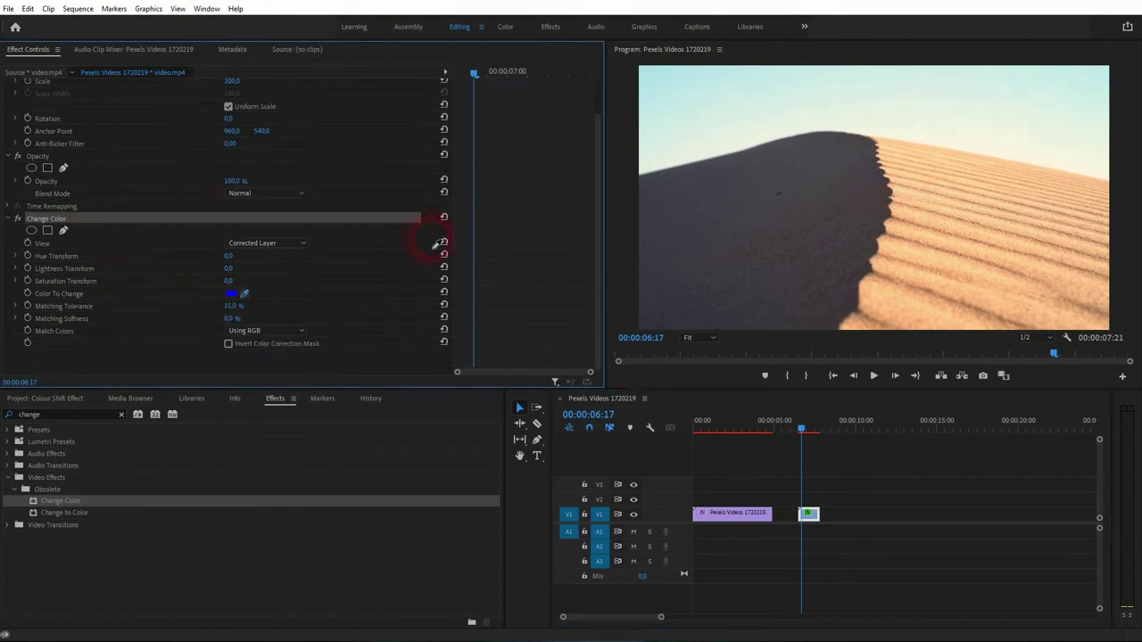
click(683, 84)
Step: Set the dune clip's Hue Transform to 249 and resample the Color To Change from the right part of the sky
click(235, 259)
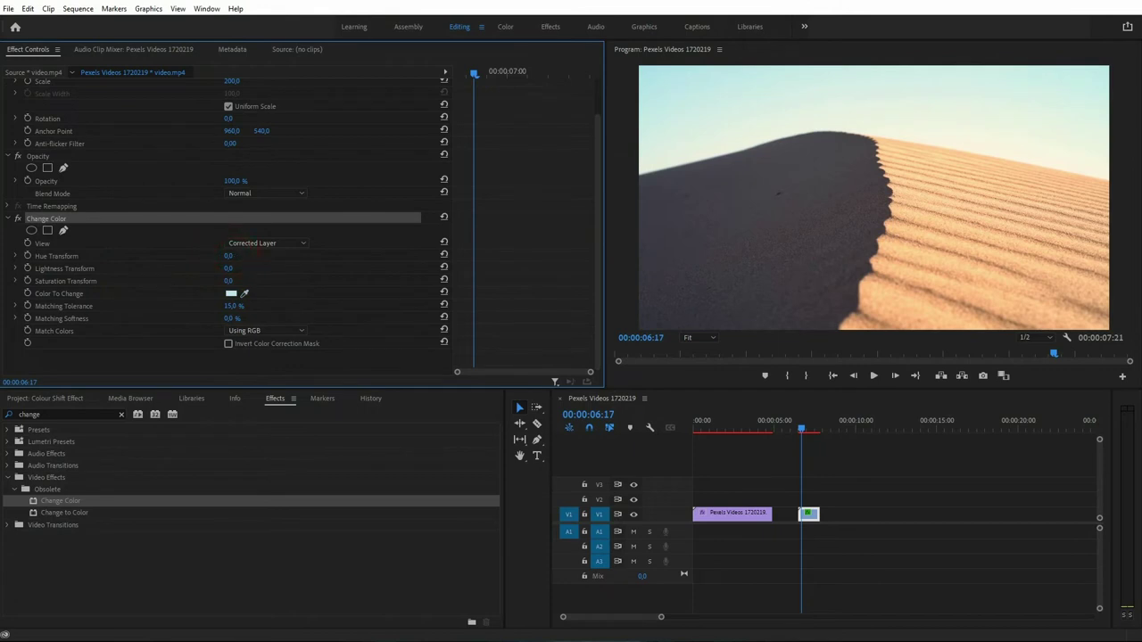
drag(230, 257, 384, 257)
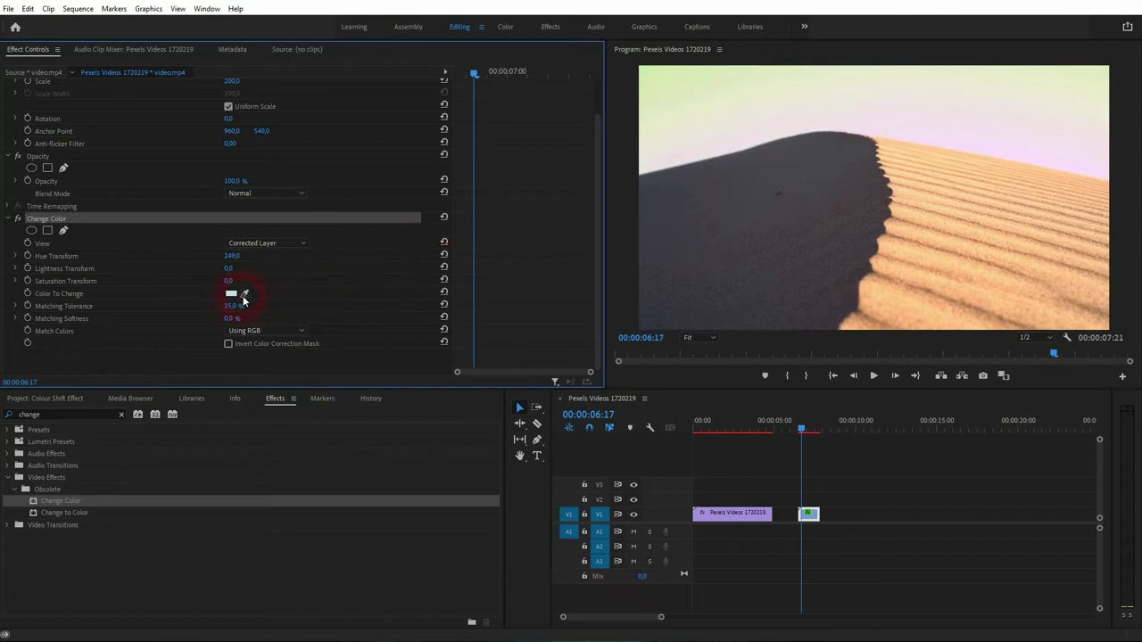
drag(243, 300, 1046, 83)
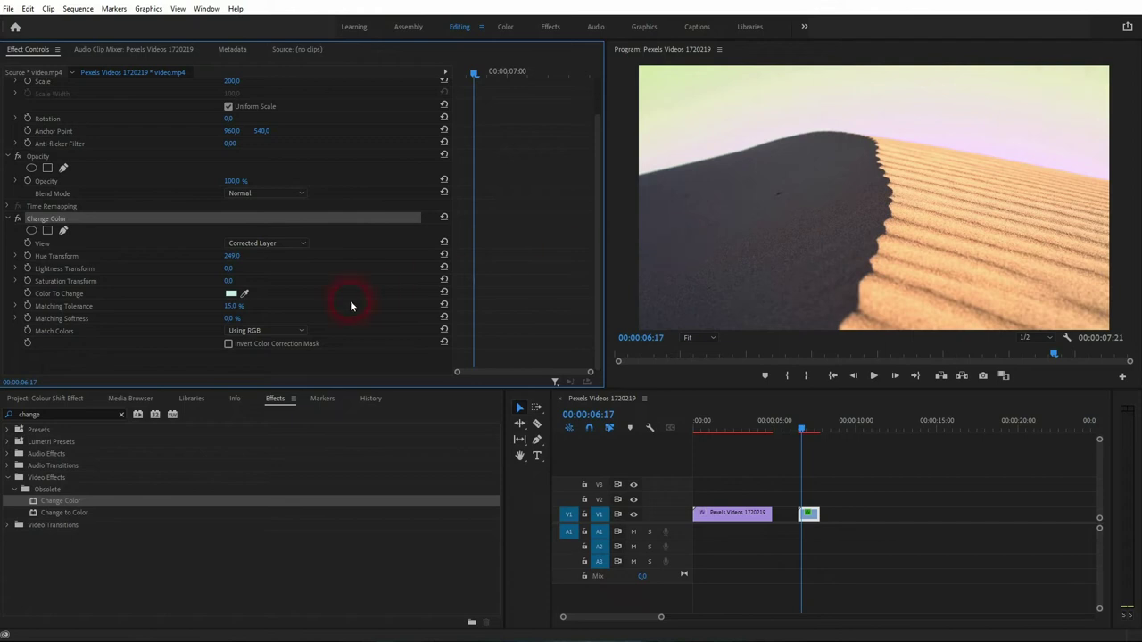
Step: Set the Matching Tolerance of the dune clip's Change Color effect to 13%
drag(245, 309, 269, 309)
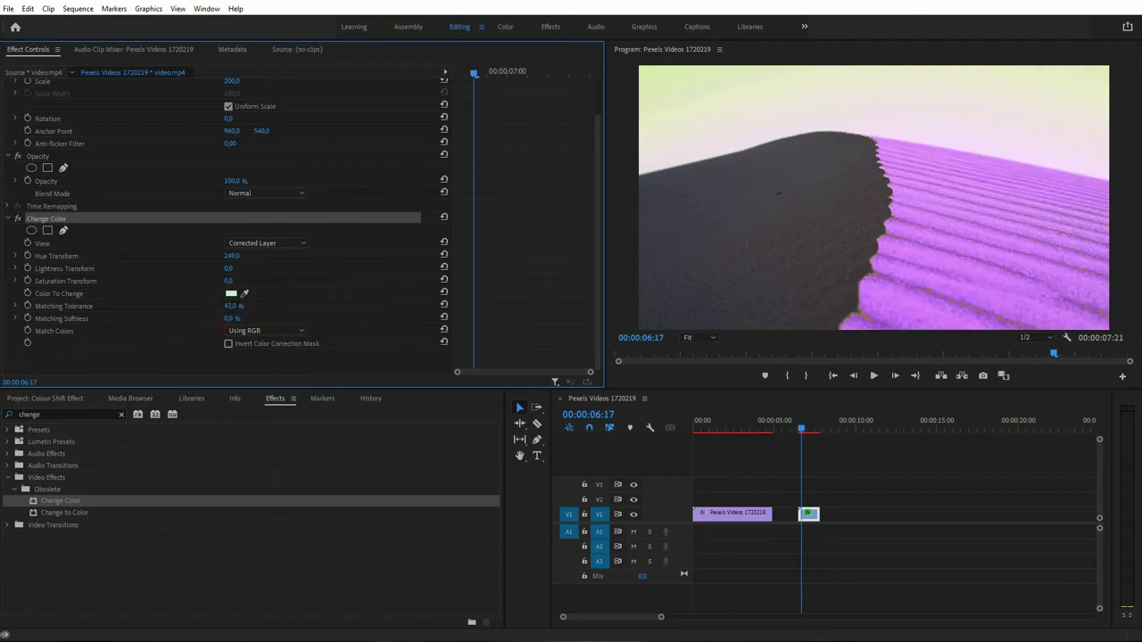
mouse_move(234, 309)
mouse_down()
mouse_move(208, 310)
mouse_move(238, 320)
mouse_up()
click(233, 319)
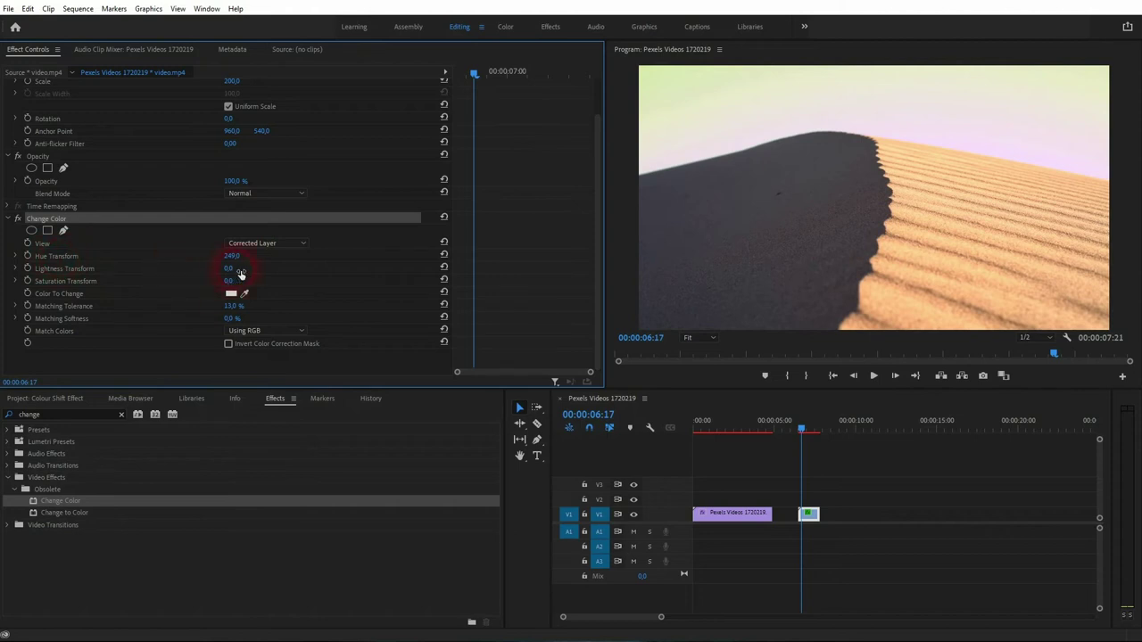
Step: Try a Lightness Transform of -100 and a Saturation Transform of -100 in turn on the dune clip's sky
drag(229, 269, 139, 269)
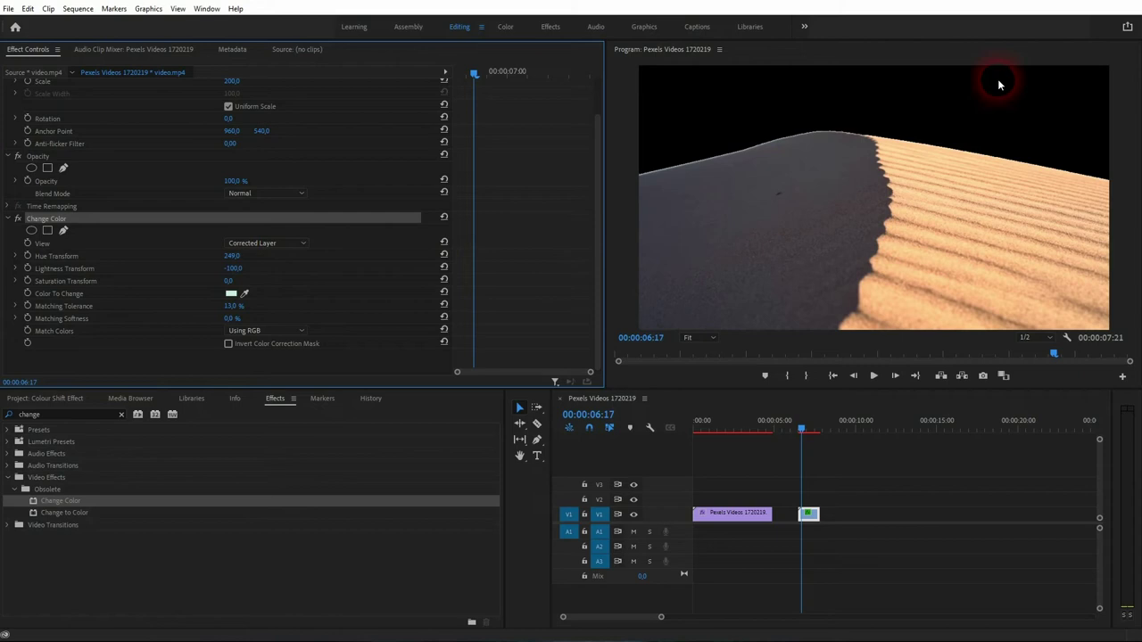
click(235, 269)
text(0)
key(Return)
click(237, 281)
text(-100)
key(Return)
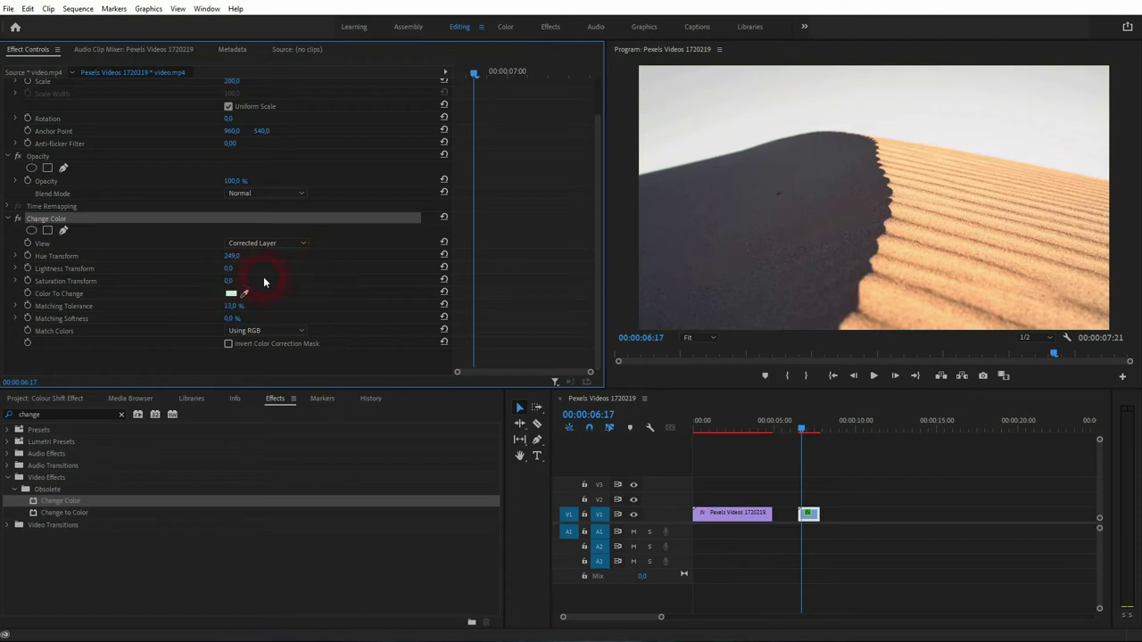
Step: Reset the dune clip's Hue Transform to 0 and turn on its keyframing at the start of the clip
click(232, 256)
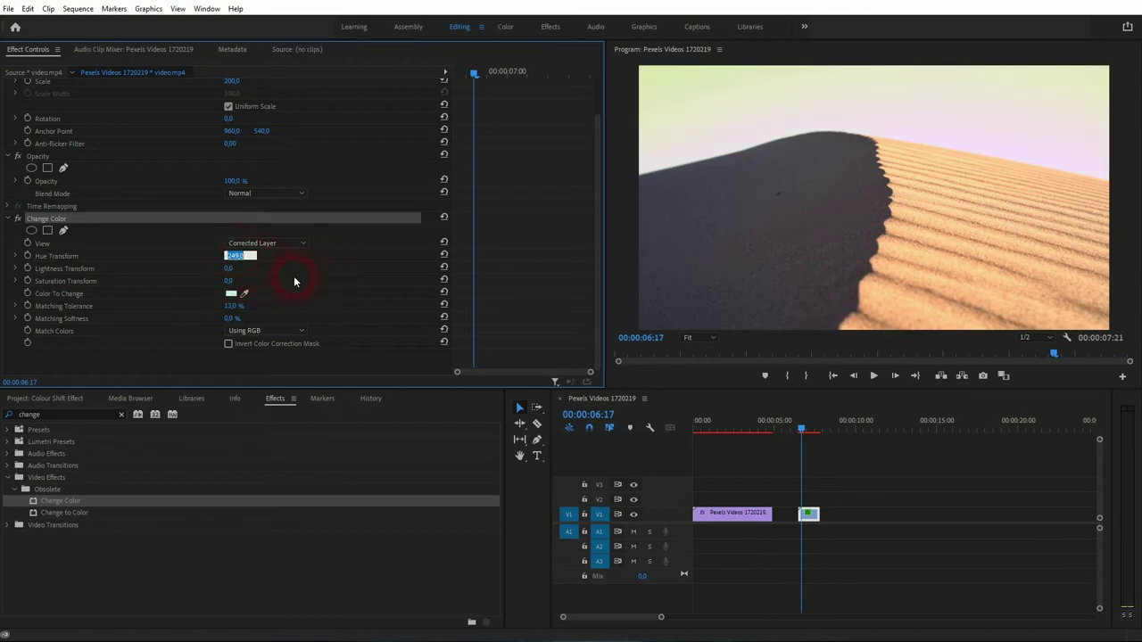
text(0)
key(Return)
drag(476, 73, 179, 217)
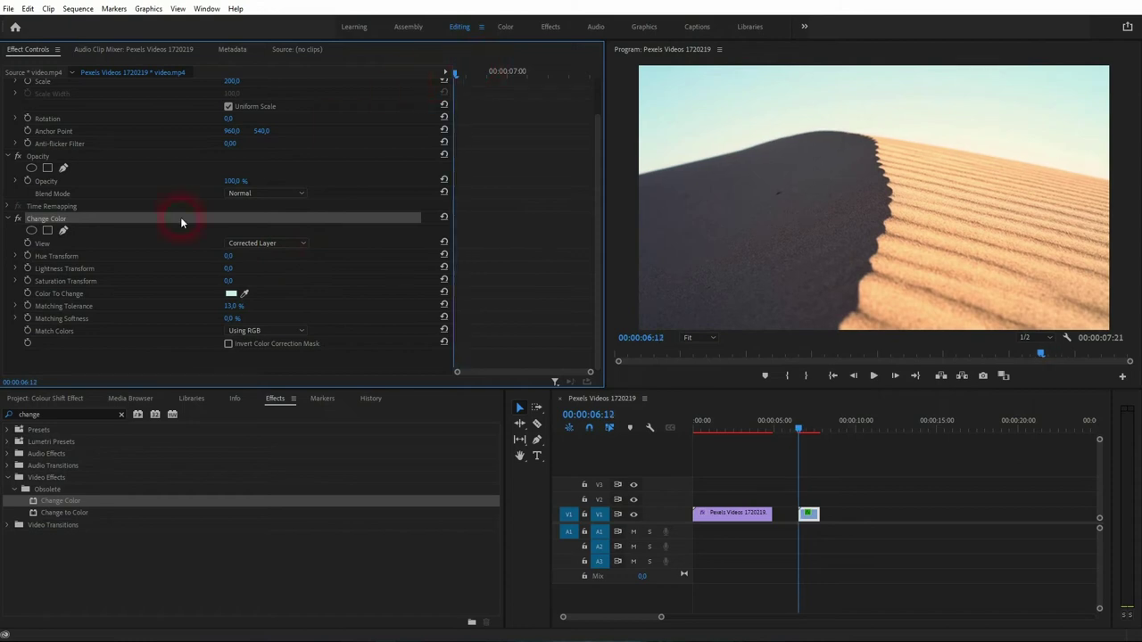
click(74, 253)
Step: Add a Hue Transform keyframe with a value of 360 at the end of the dune clip
key(space)
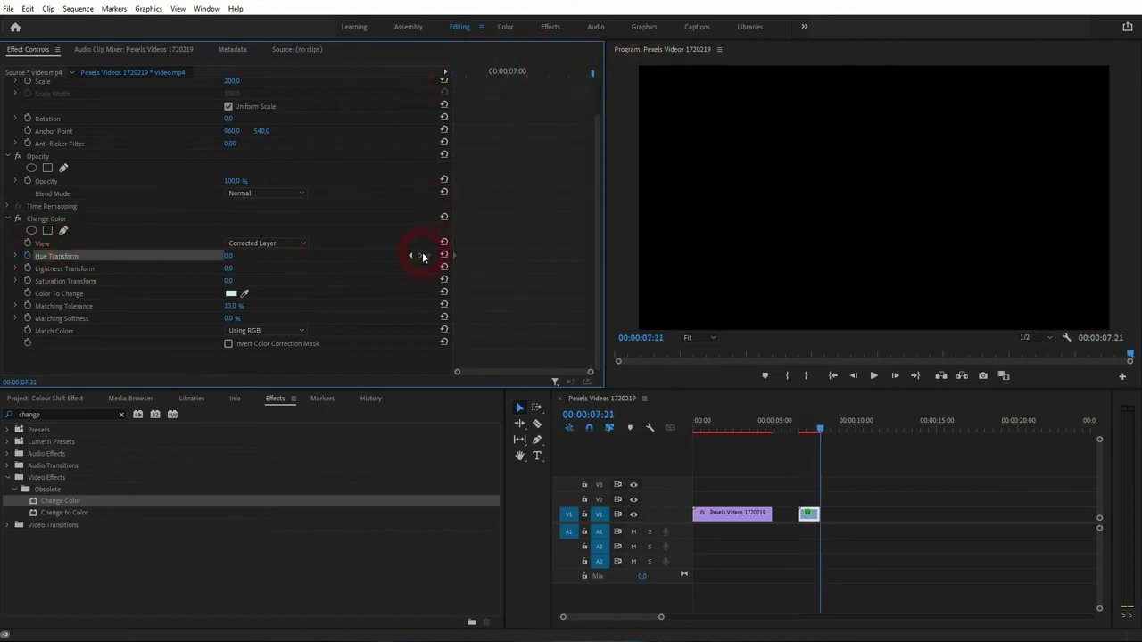
click(239, 257)
text(360)
key(Return)
Step: Play back the dune clip from its start, examine the sky's hue shift, and go back near the clip's beginning
key(Up)
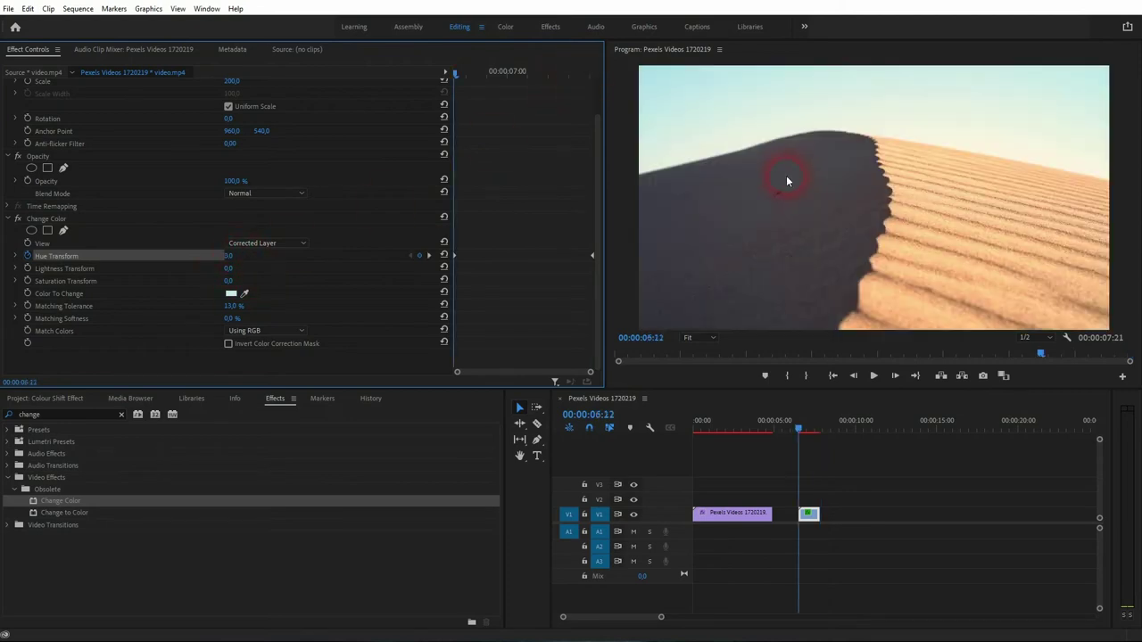
key(space)
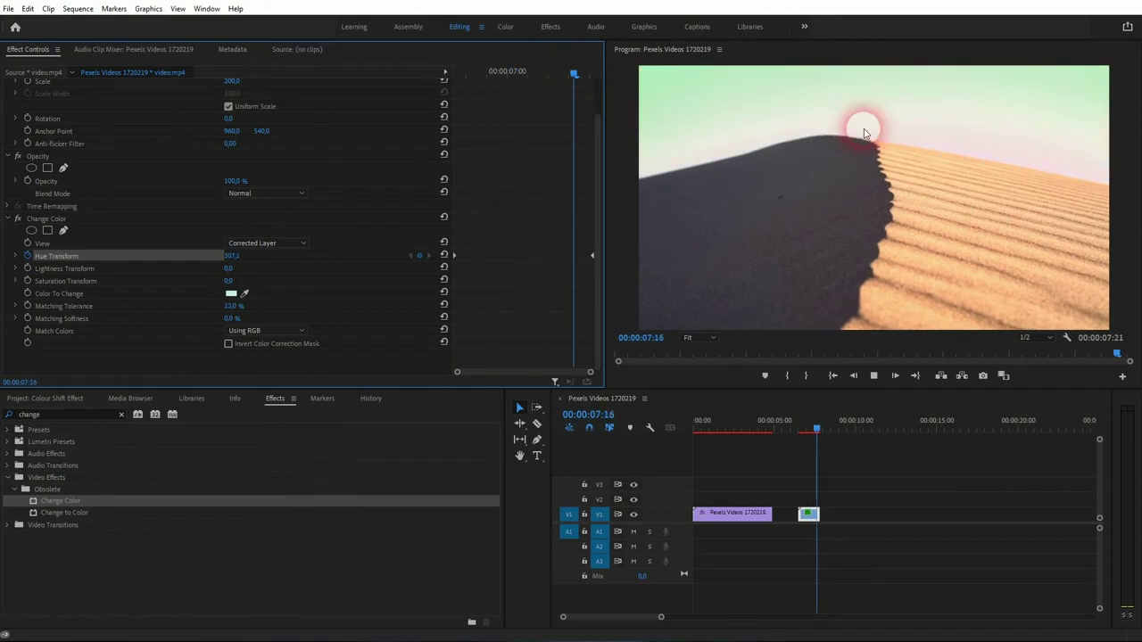
drag(819, 425, 797, 440)
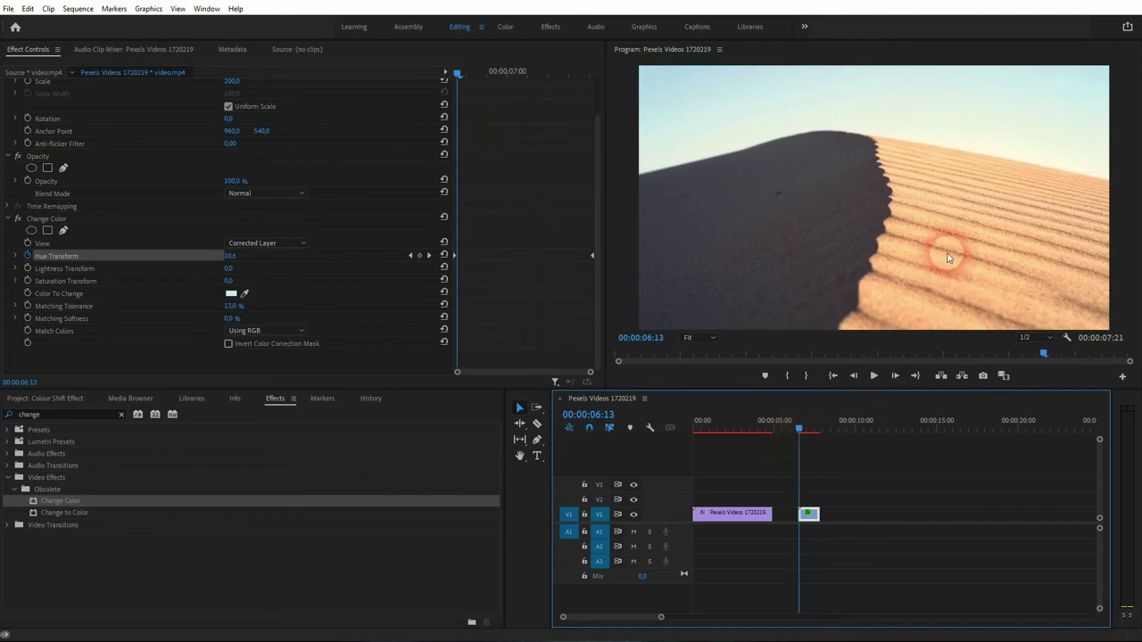
Step: At the start of the dune clip, draw a closed free-form Change Color mask around the sky, following the dune ridge
click(65, 233)
drag(458, 77, 437, 82)
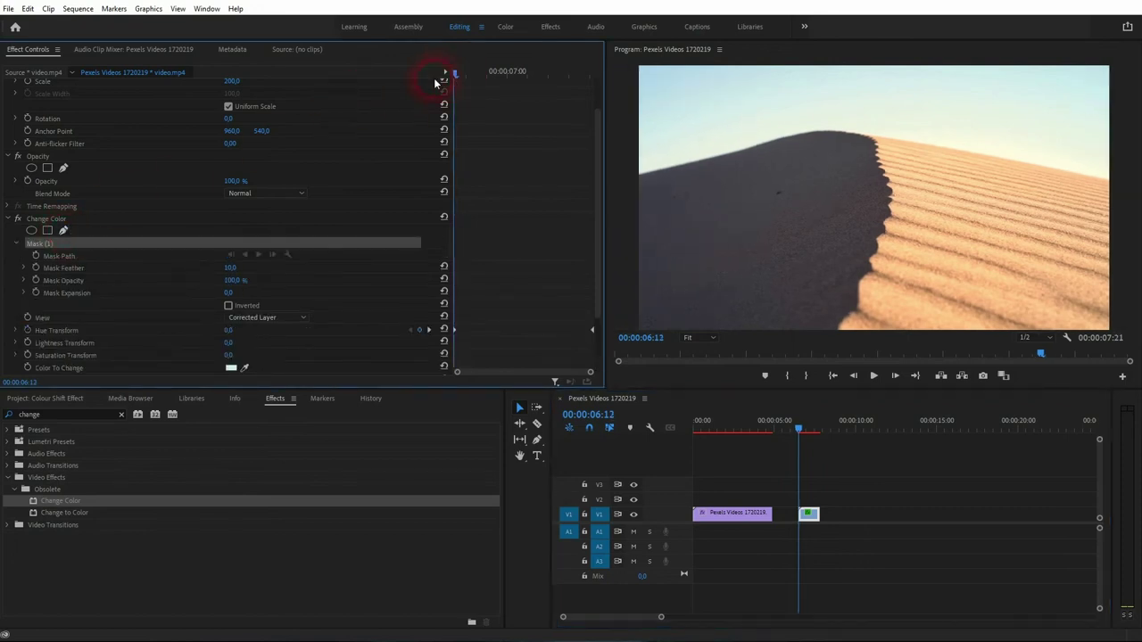
click(640, 175)
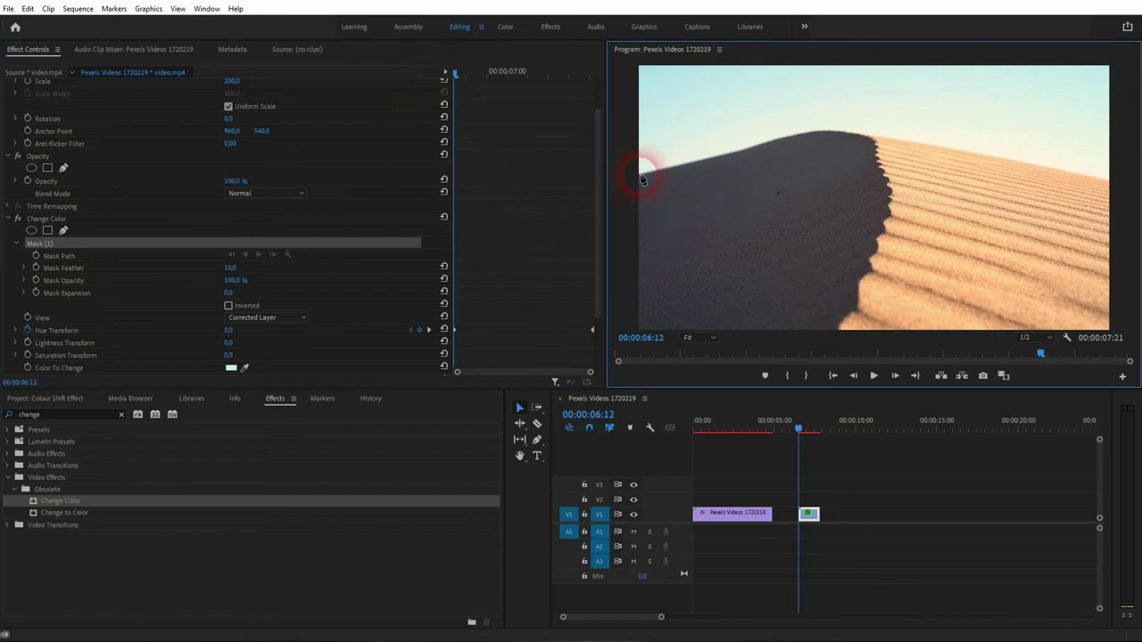
click(822, 131)
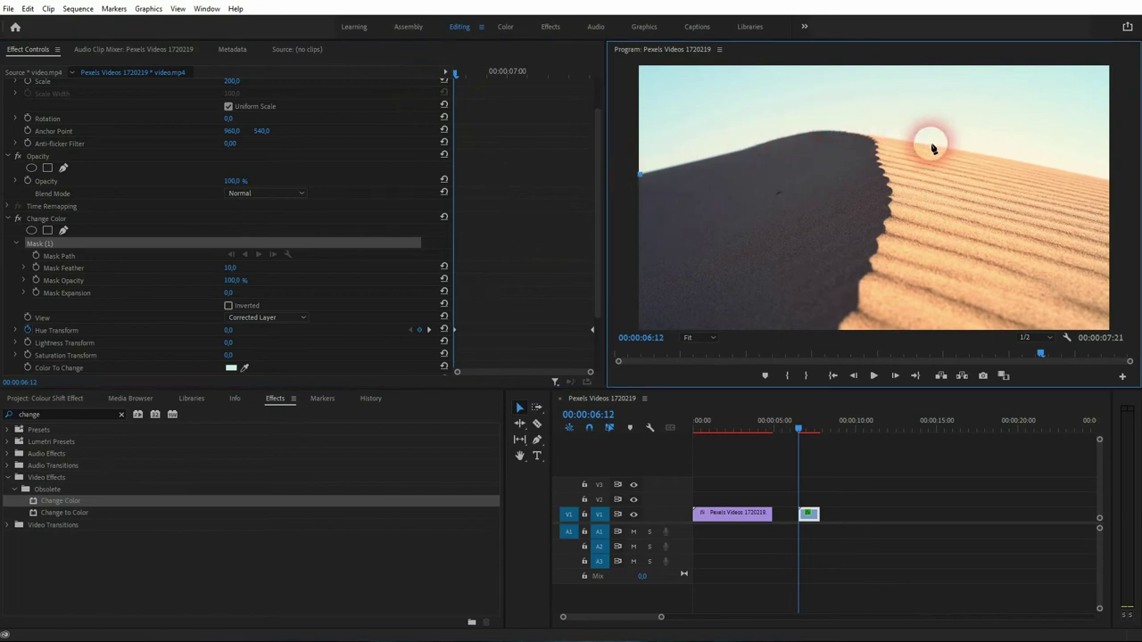
click(1107, 180)
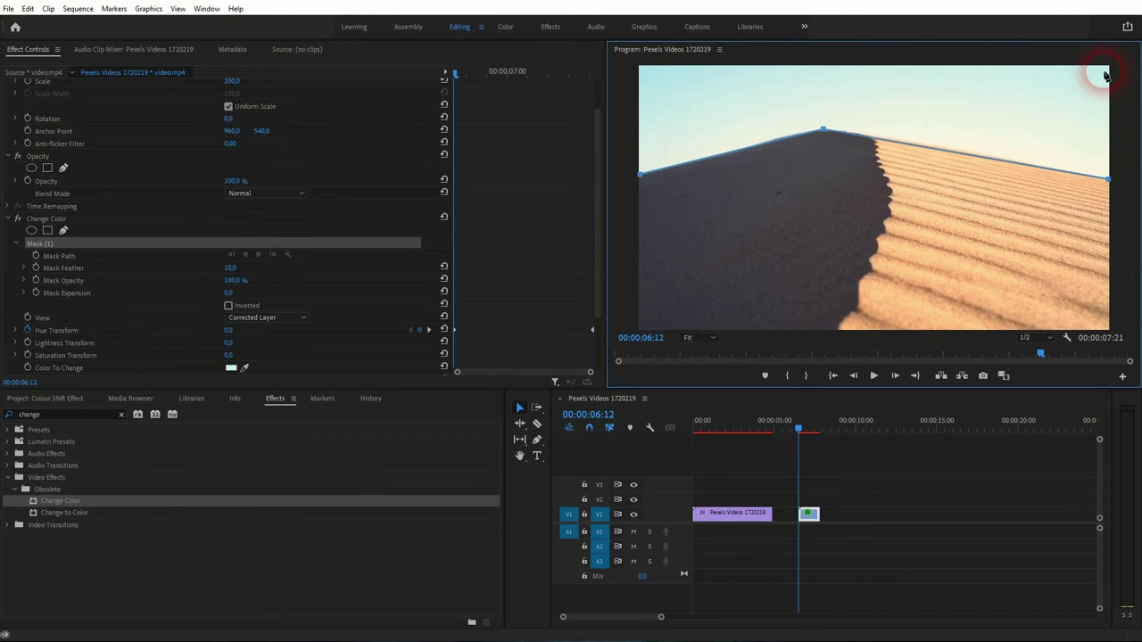
click(1103, 70)
click(642, 73)
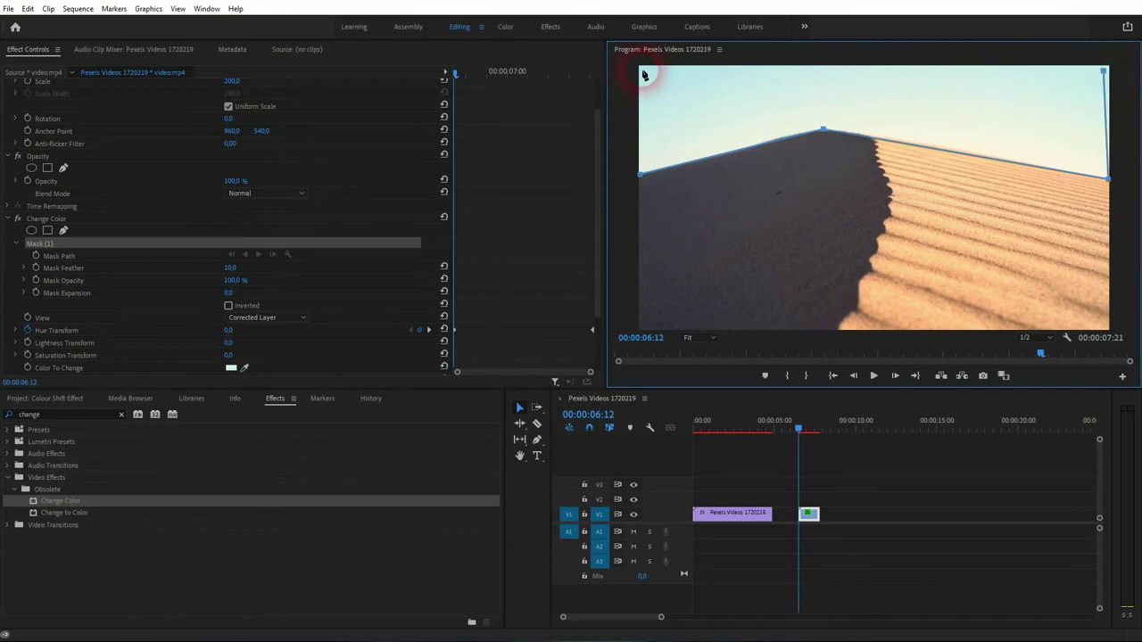
click(642, 176)
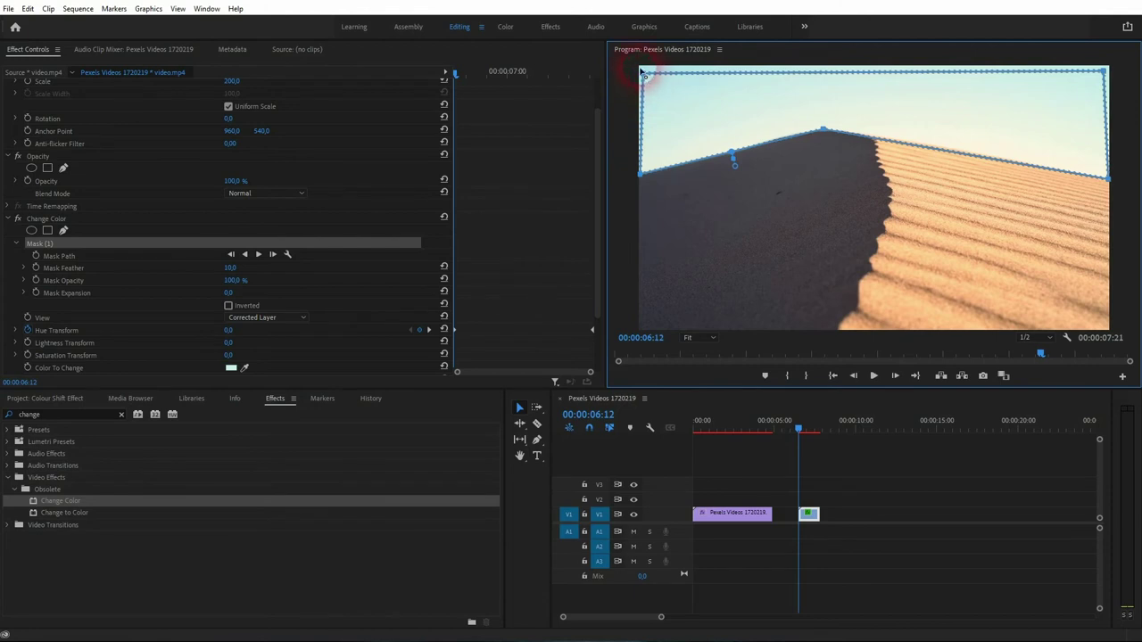
Step: Extend the sky mask's upper corners past the frame edges and add a mask point along the sunlit slope
drag(642, 73, 636, 65)
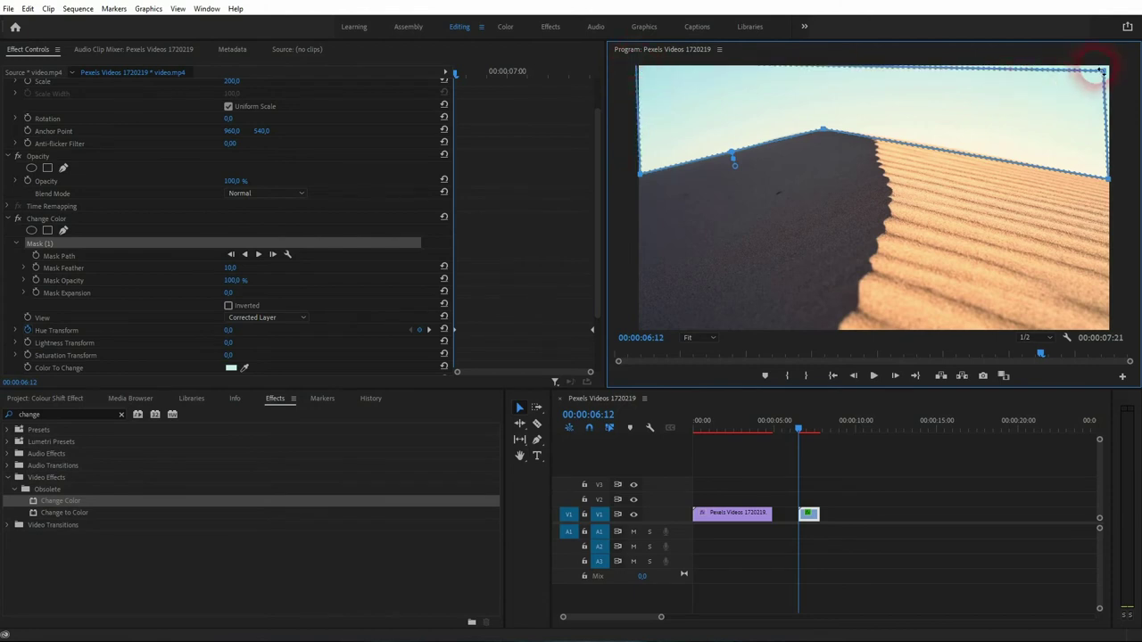
drag(1103, 70, 1115, 65)
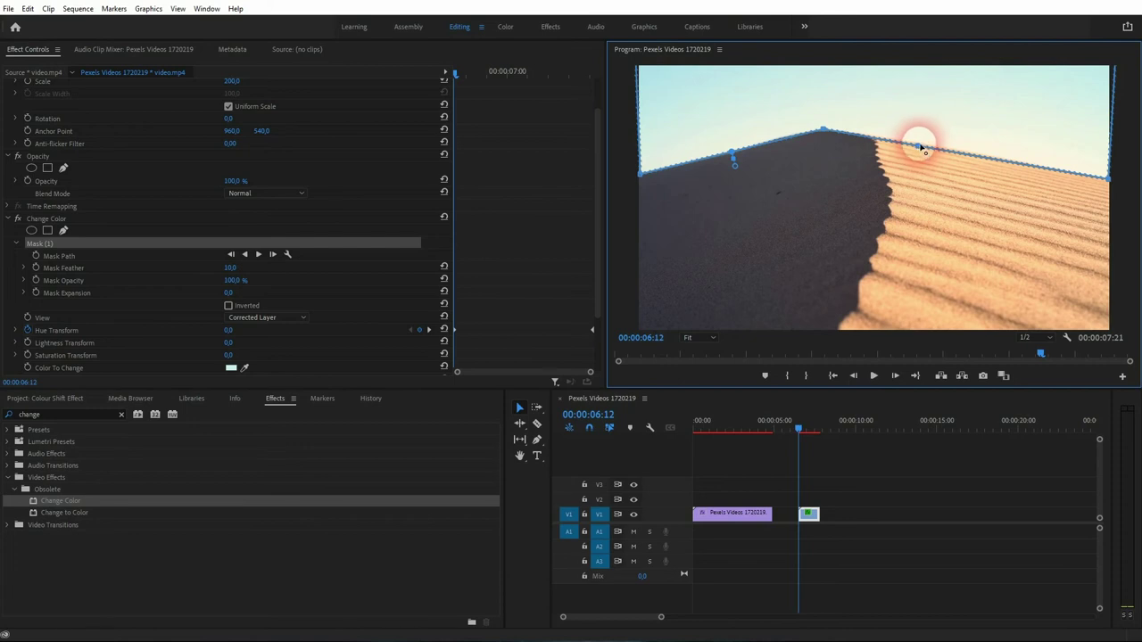
drag(920, 145, 920, 142)
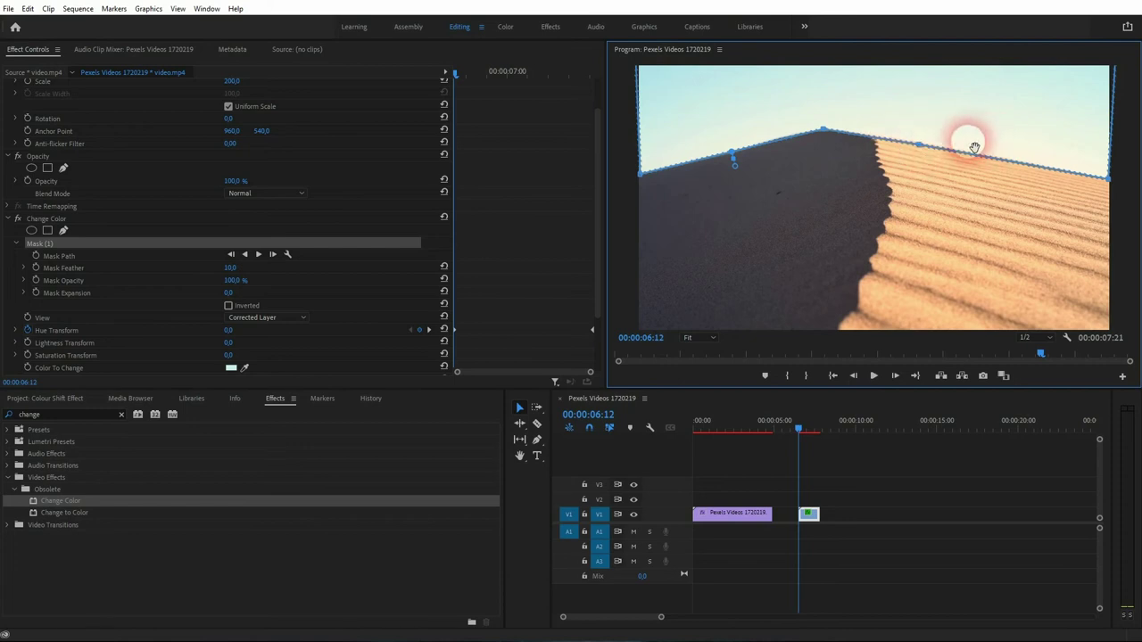
Step: Play back the dune clip to check the mask edge, and turn on Mask Path keyframing at the clip's start
click(798, 426)
click(829, 453)
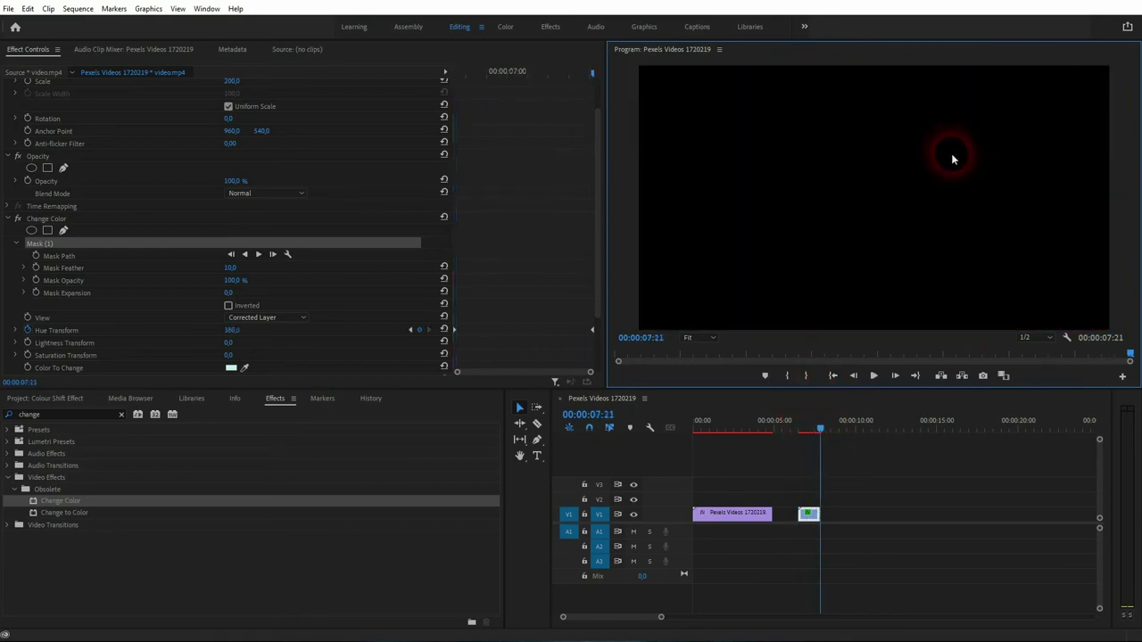
mouse_move(823, 426)
mouse_down()
mouse_move(802, 430)
mouse_move(815, 433)
mouse_up()
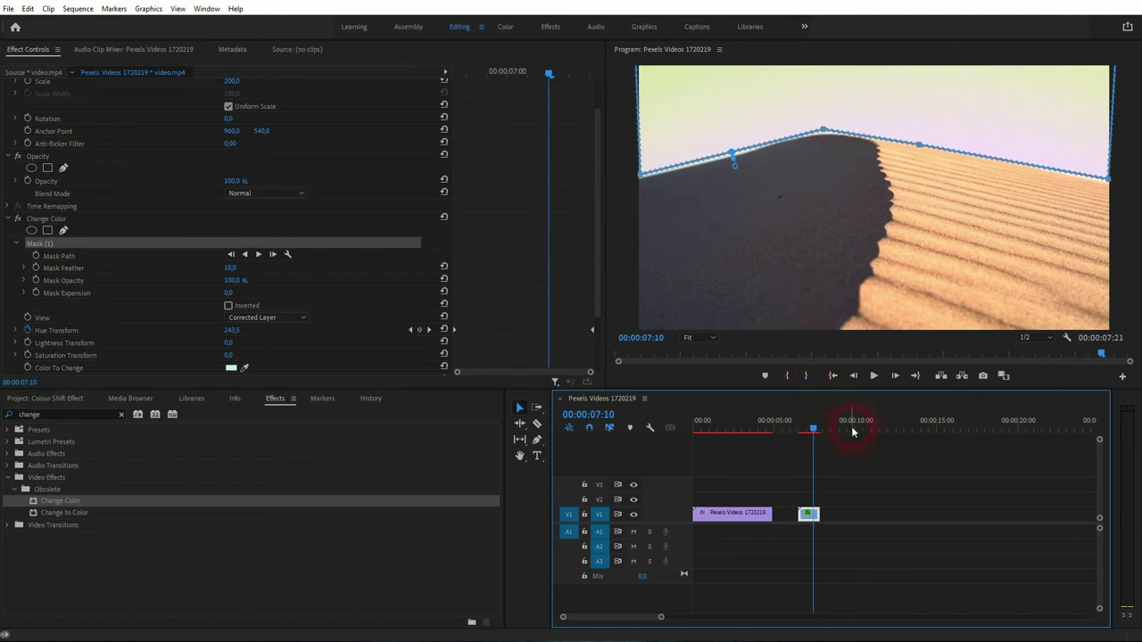
drag(516, 81, 436, 84)
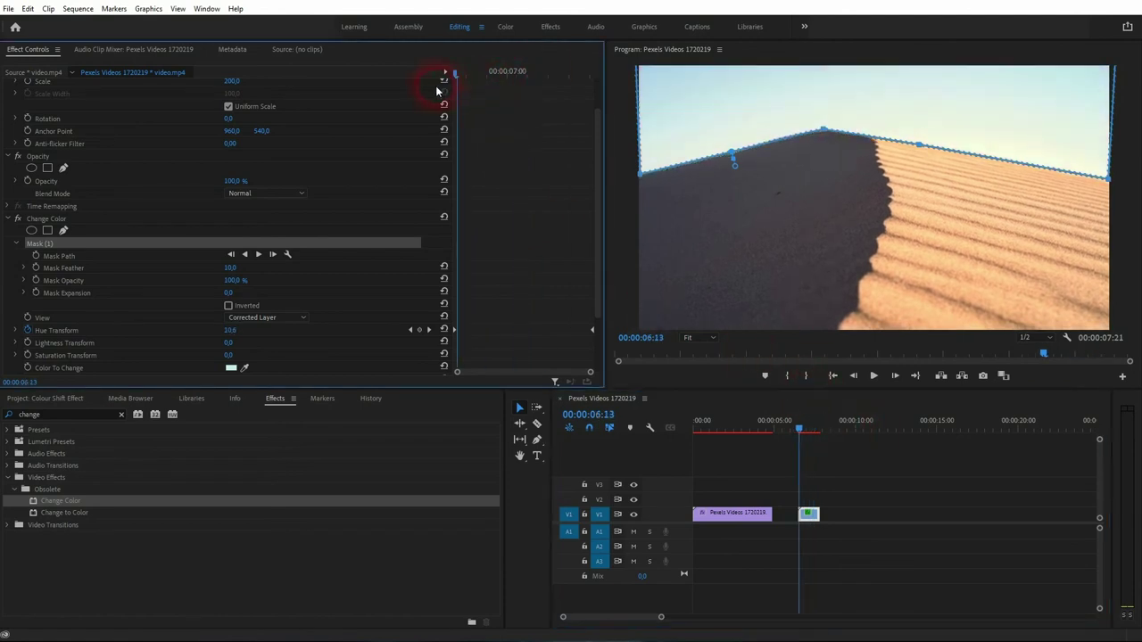
click(35, 256)
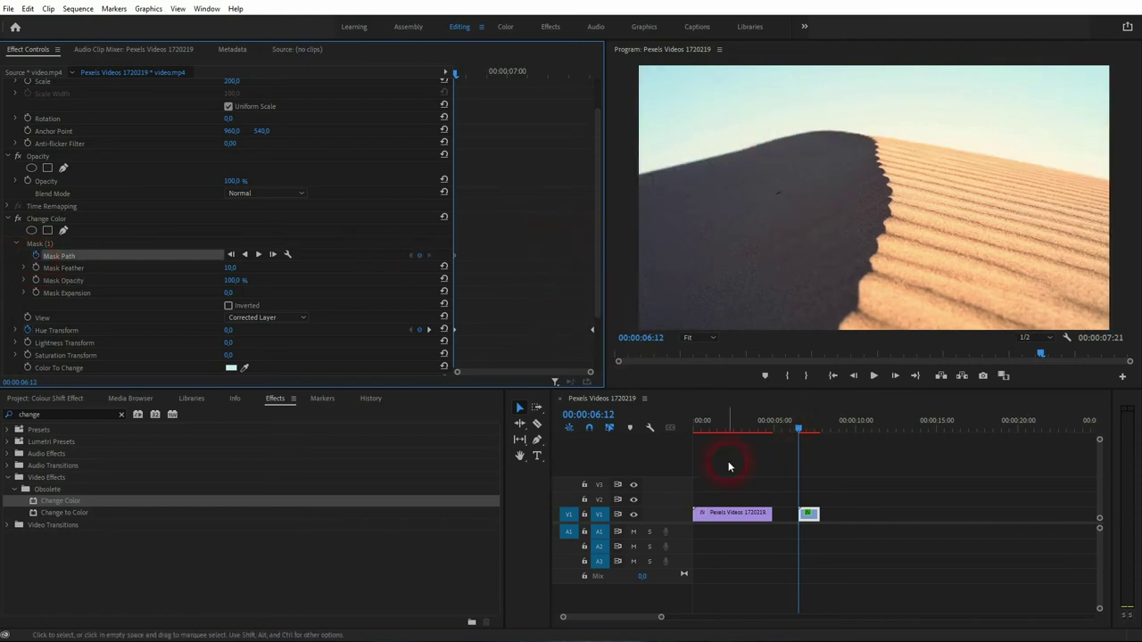
Step: At 00:00:07:02, adjust the sky mask's left, peak and right points to follow the dune edge
click(49, 246)
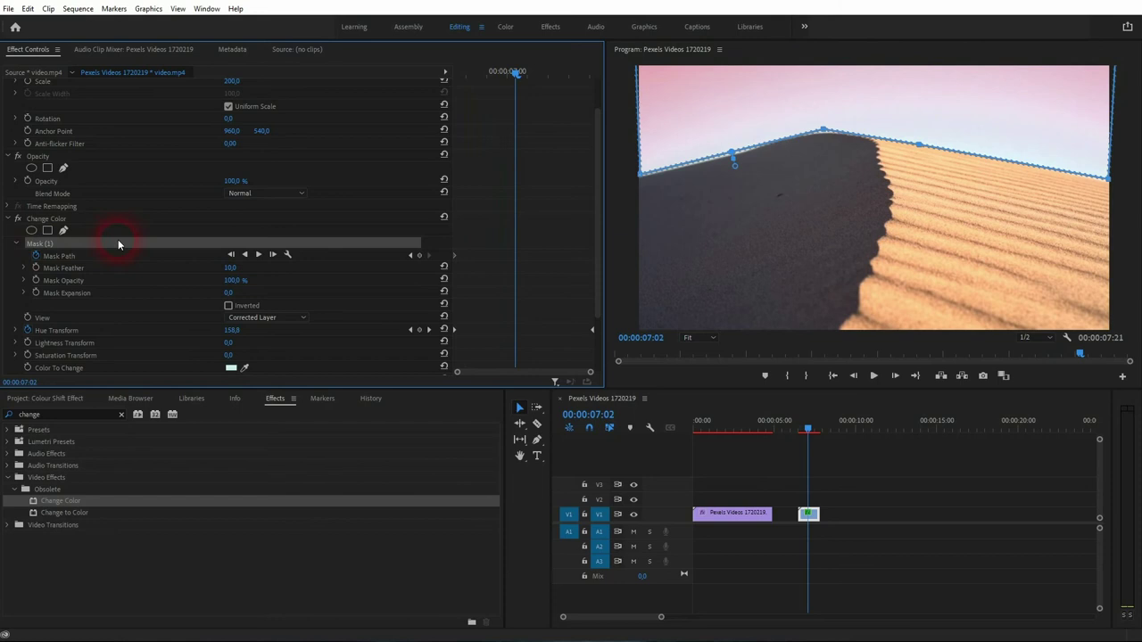
drag(642, 177, 640, 180)
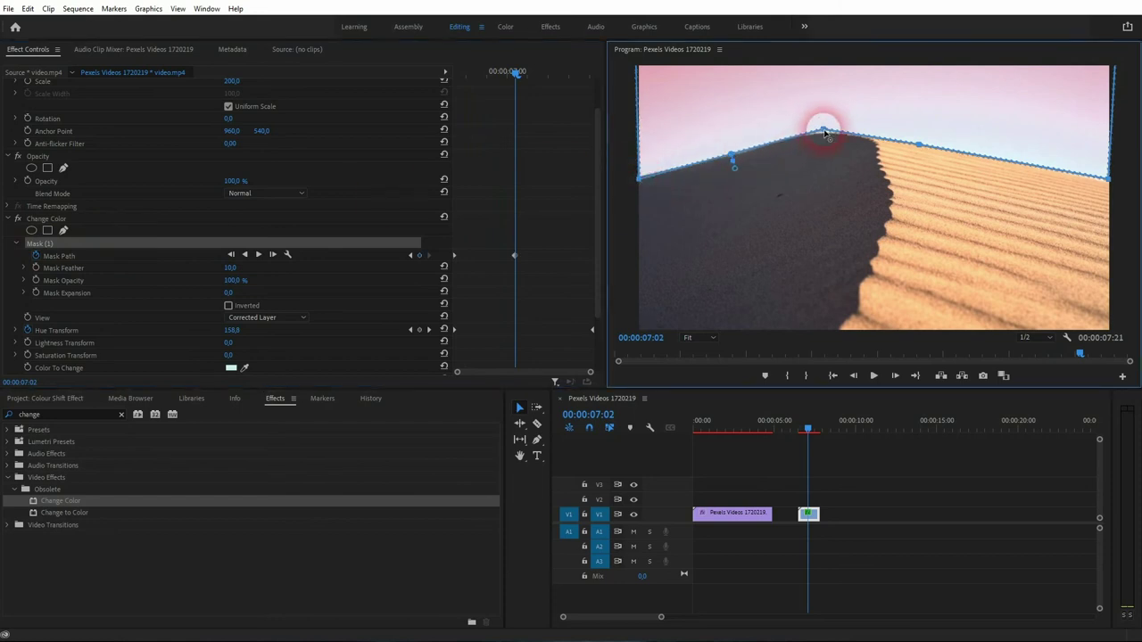
drag(825, 134, 826, 137)
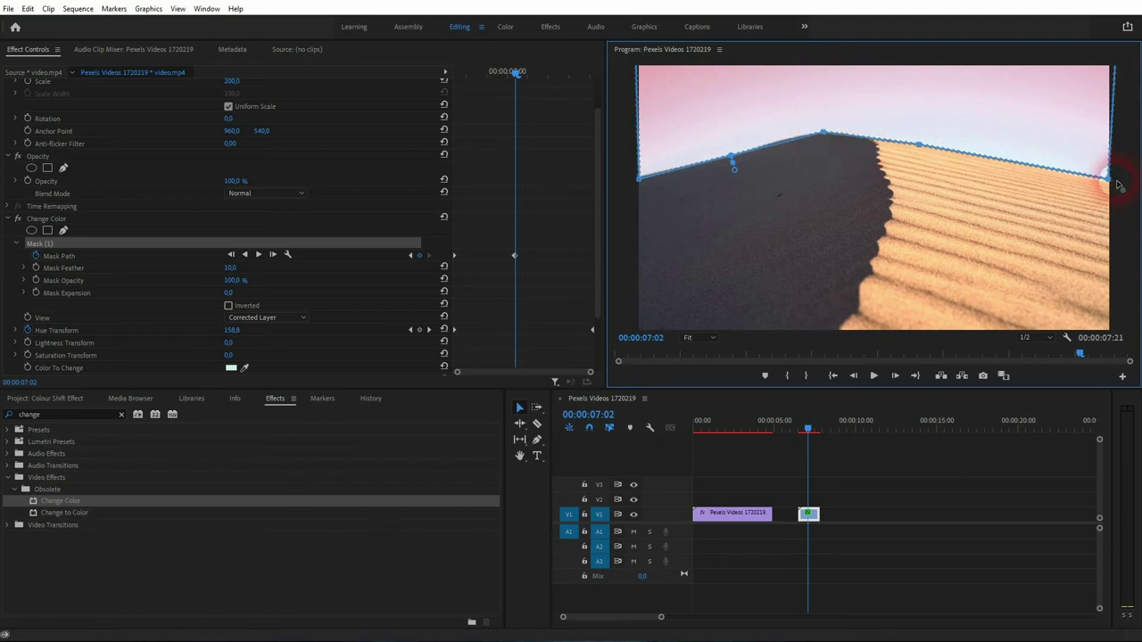
drag(1111, 180, 1117, 181)
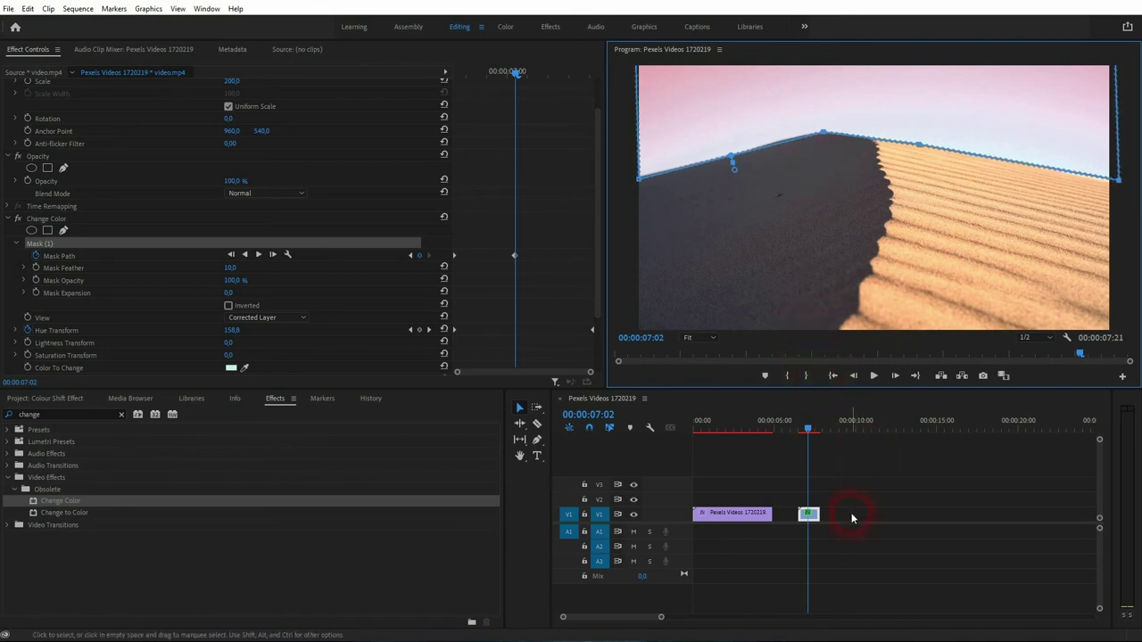
Step: At 00:00:07:18, lower the sky mask's peak point and right edge point onto the dune line
click(516, 73)
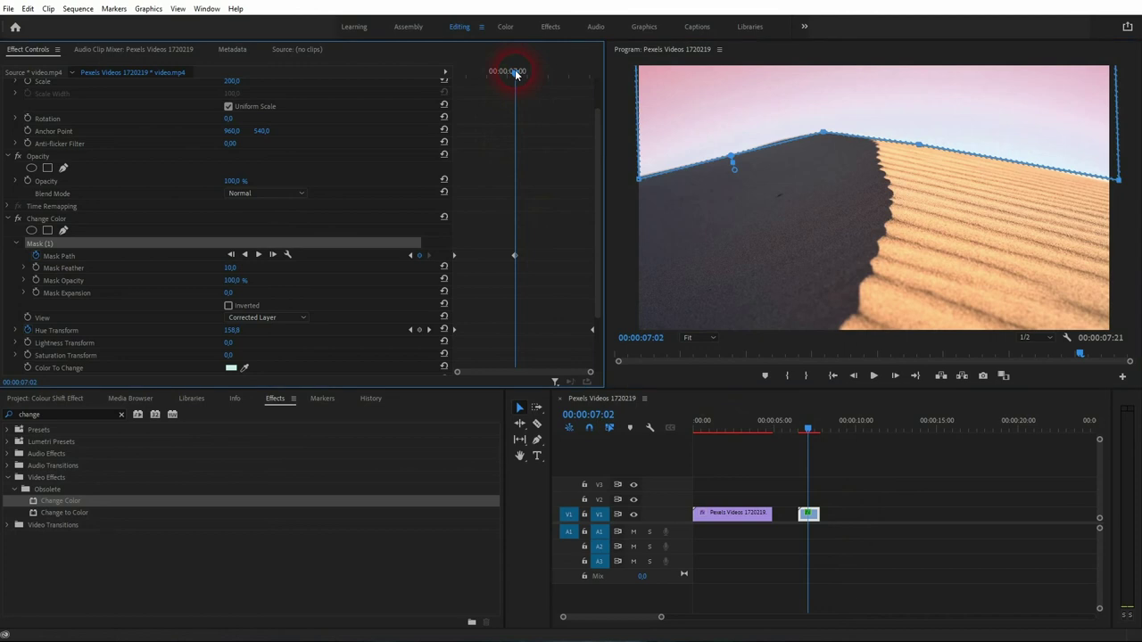
key(Right)
key(Right)
key(Right)
key(Right)
key(Right)
key(Right)
key(Right)
key(Right)
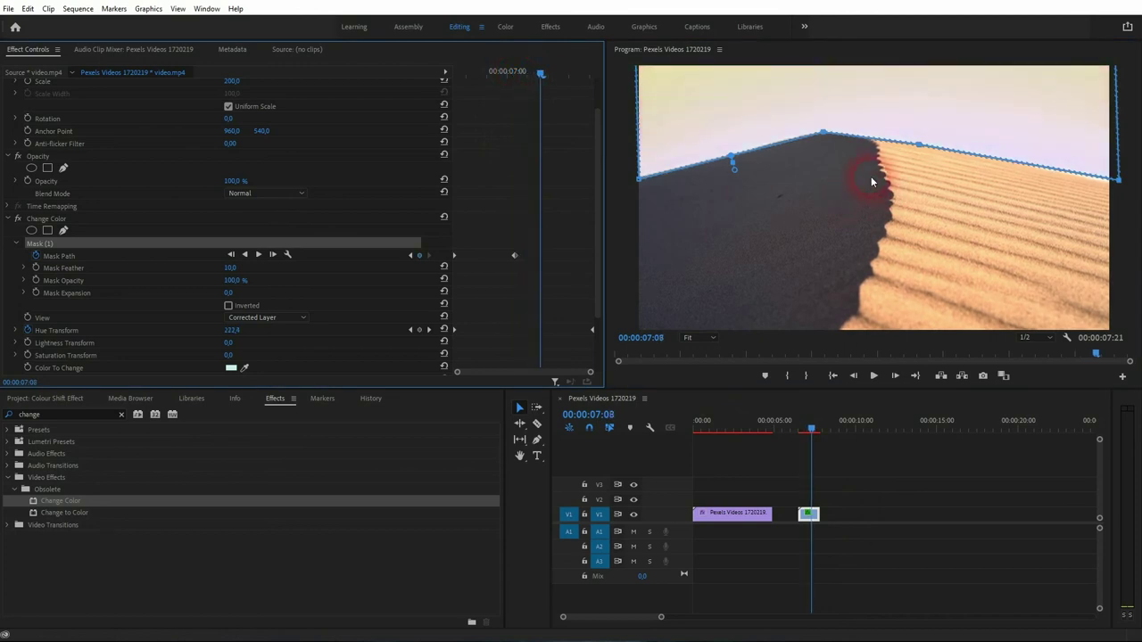
key(Right)
key(Right)
key(Right)
key(Right)
key(Right)
key(Right)
key(Right)
key(Right)
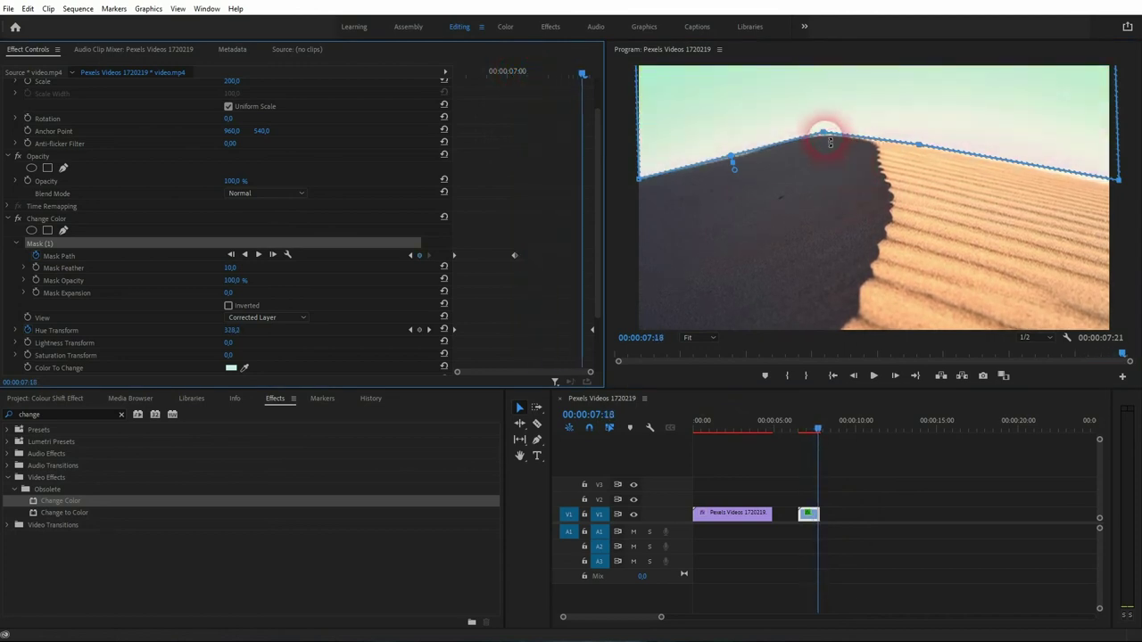
click(825, 133)
click(823, 133)
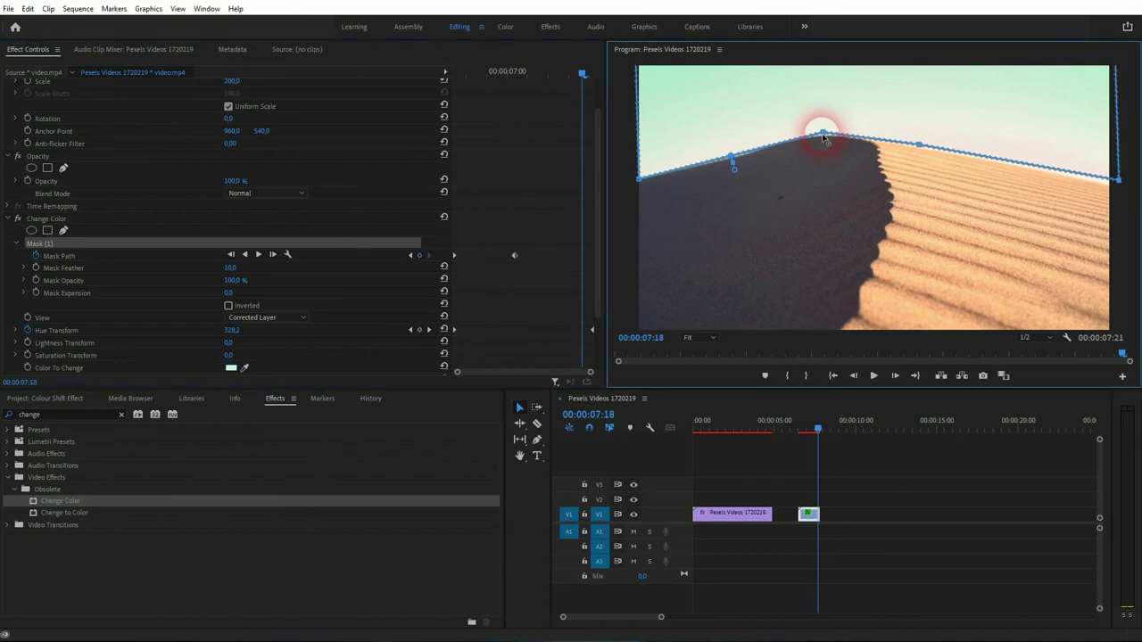
drag(823, 137, 824, 140)
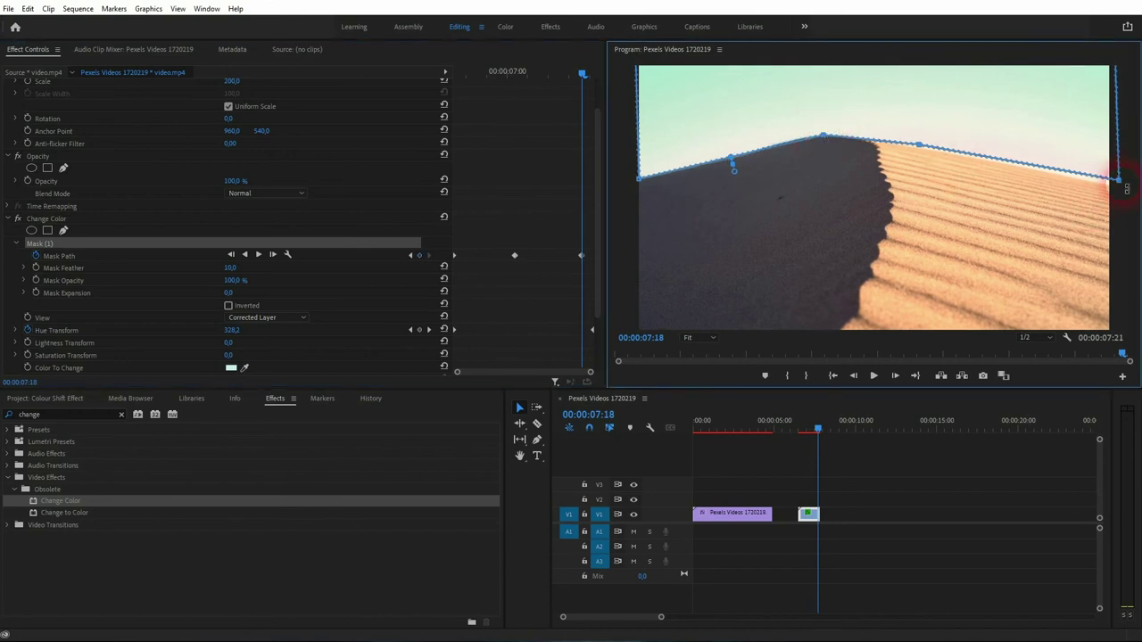
drag(1121, 188, 1122, 192)
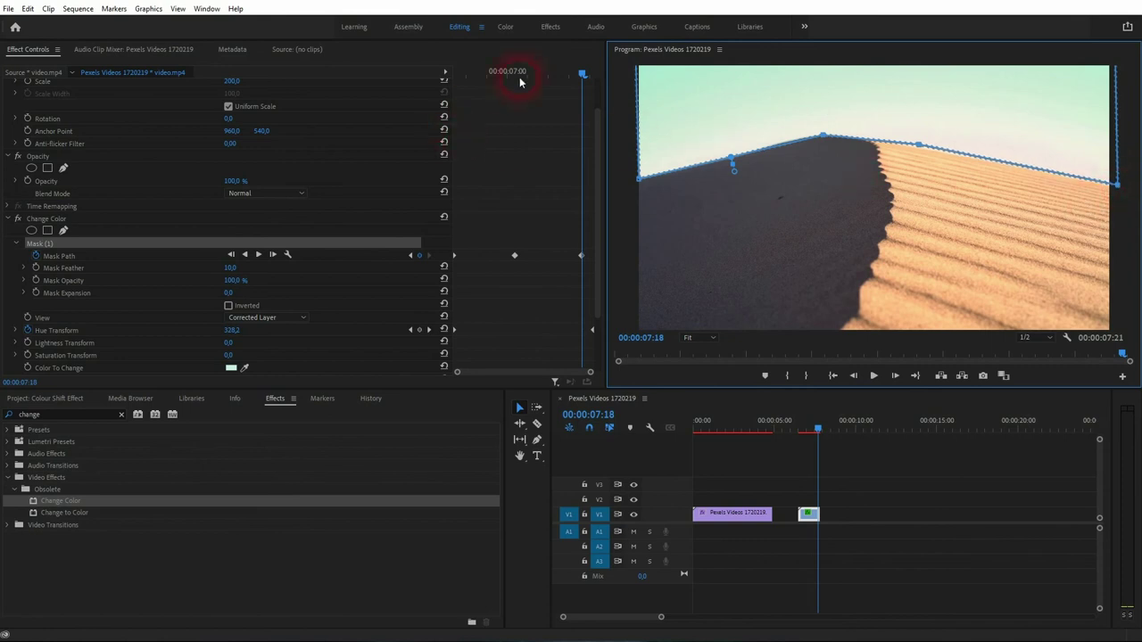
Step: Step back frame by frame to the dune clip's start, examining how the mask follows the ridge
drag(584, 74, 589, 77)
key(Left)
key(Left)
key(Left)
key(Left)
key(Left)
key(Left)
key(Left)
key(Left)
key(Left)
key(Left)
key(Left)
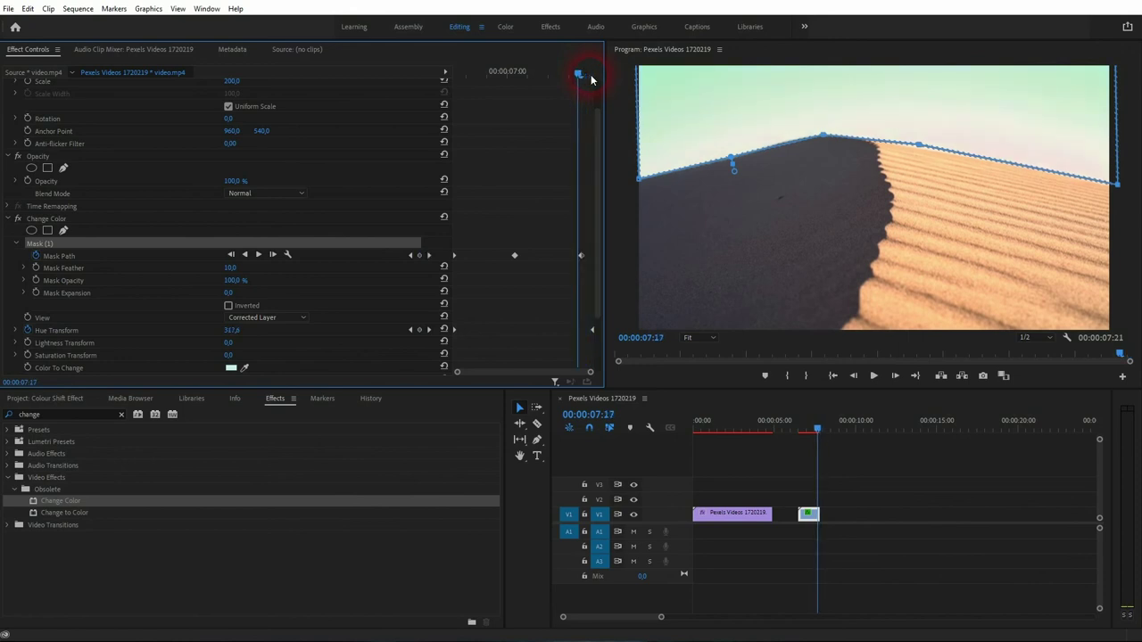
key(Left)
key(Left)
key(Left)
key(Left)
key(Left)
key(Left)
key(Left)
key(Left)
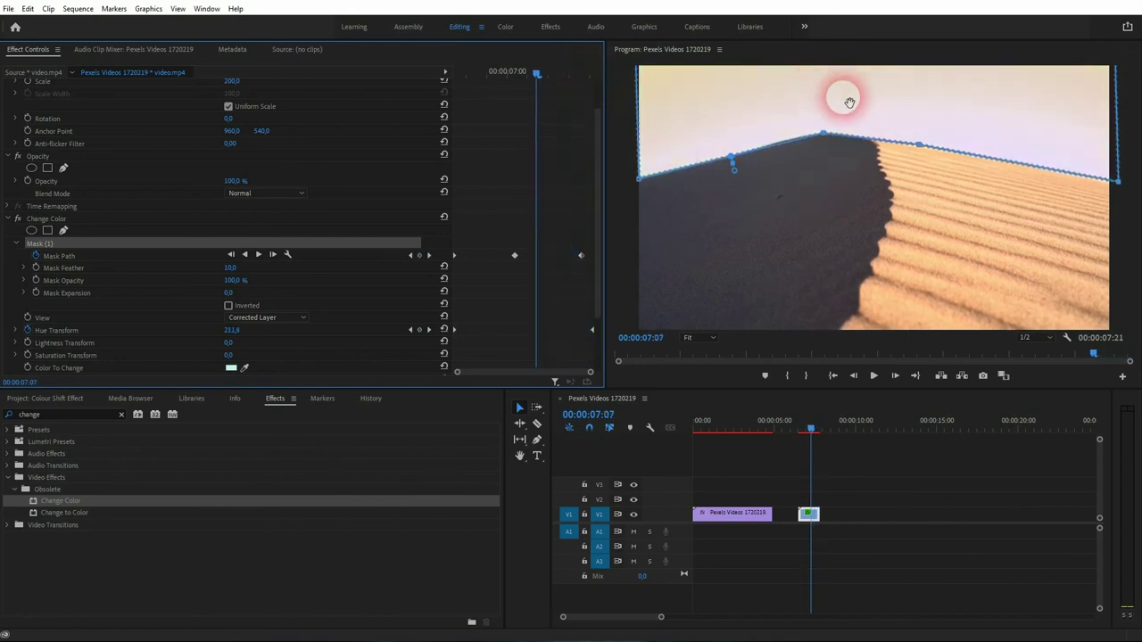
key(Left)
key(Left)
key(Left)
key(Left)
key(Left)
key(Left)
key(Left)
key(Left)
key(Left)
key(Left)
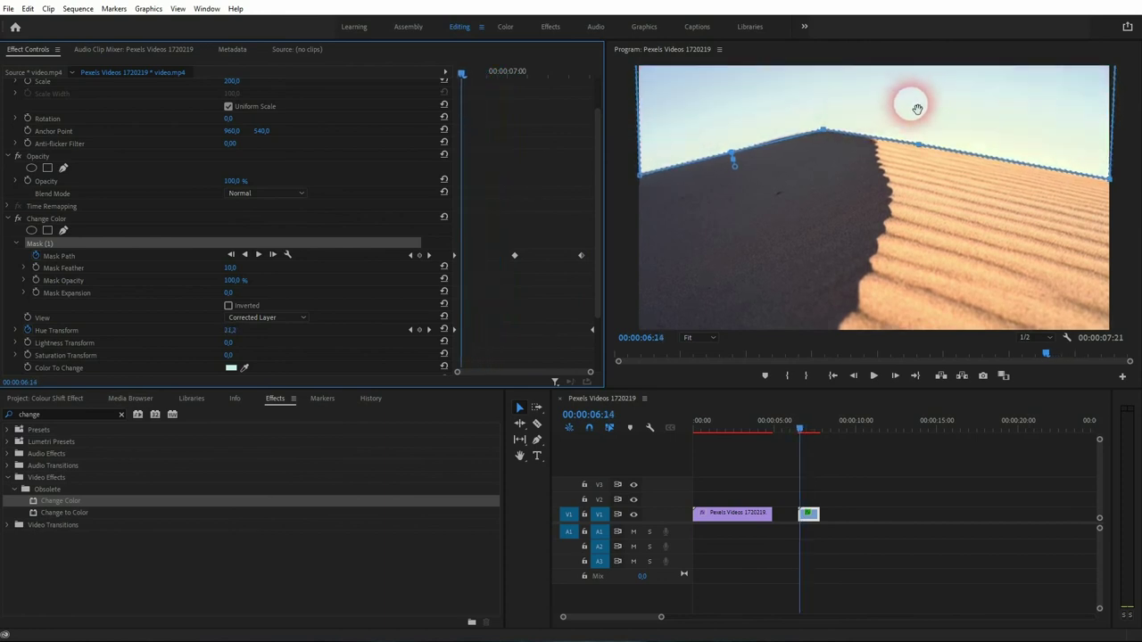
key(Left)
key(Left)
key(Left)
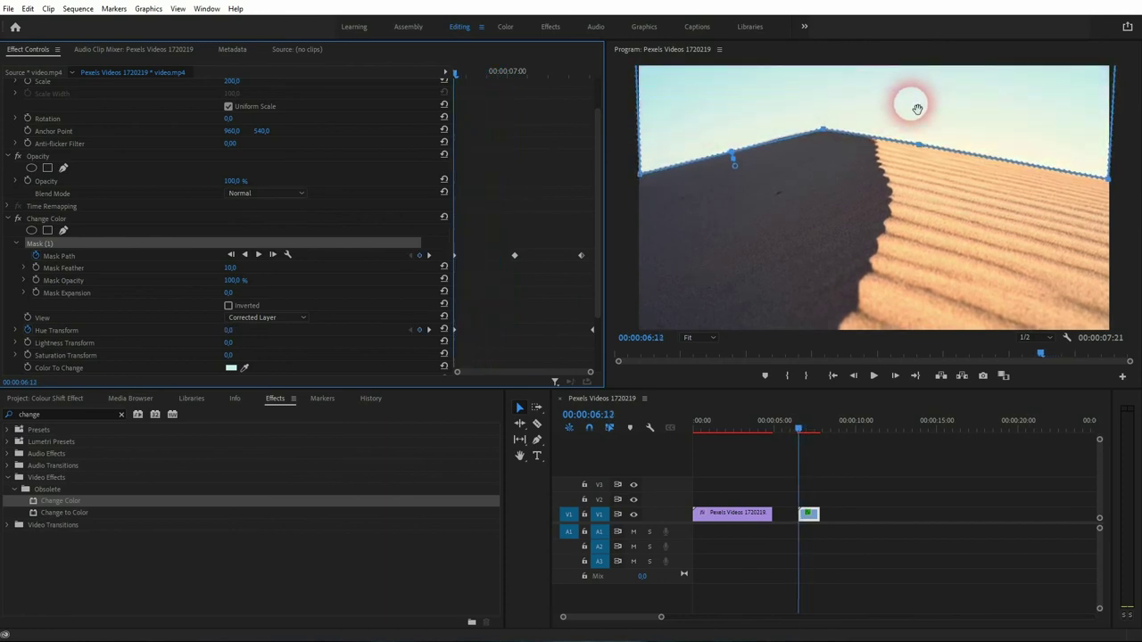
Step: Play back the dune clip from its start and examine the mask's right edge at 00:00:07:11
click(795, 428)
click(849, 482)
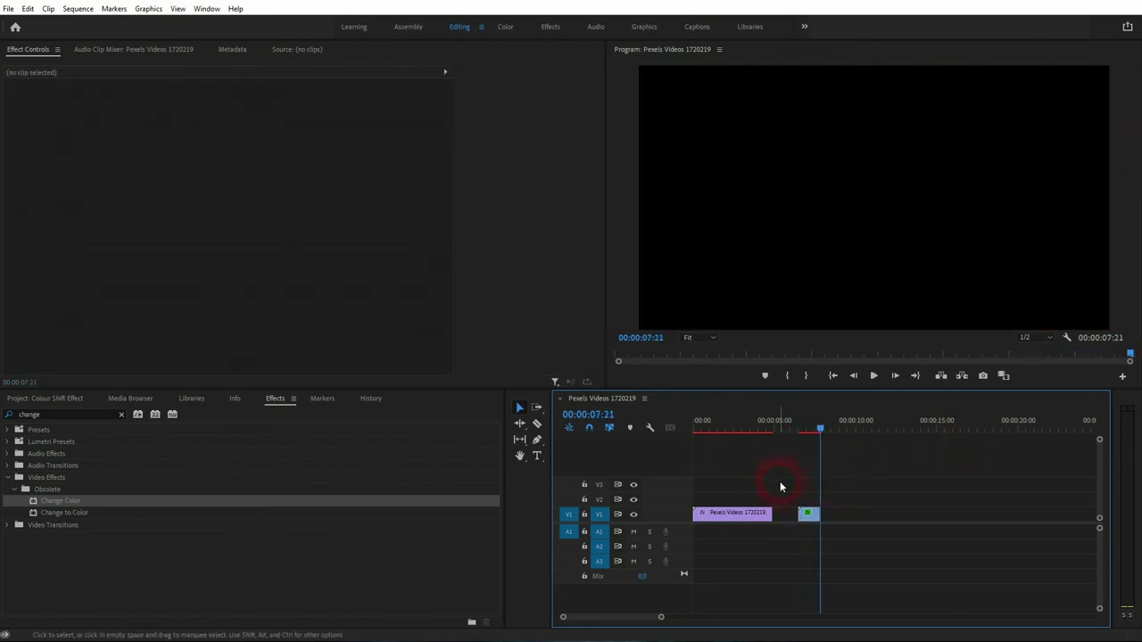
mouse_move(820, 428)
mouse_down()
mouse_move(806, 430)
mouse_move(813, 434)
mouse_up()
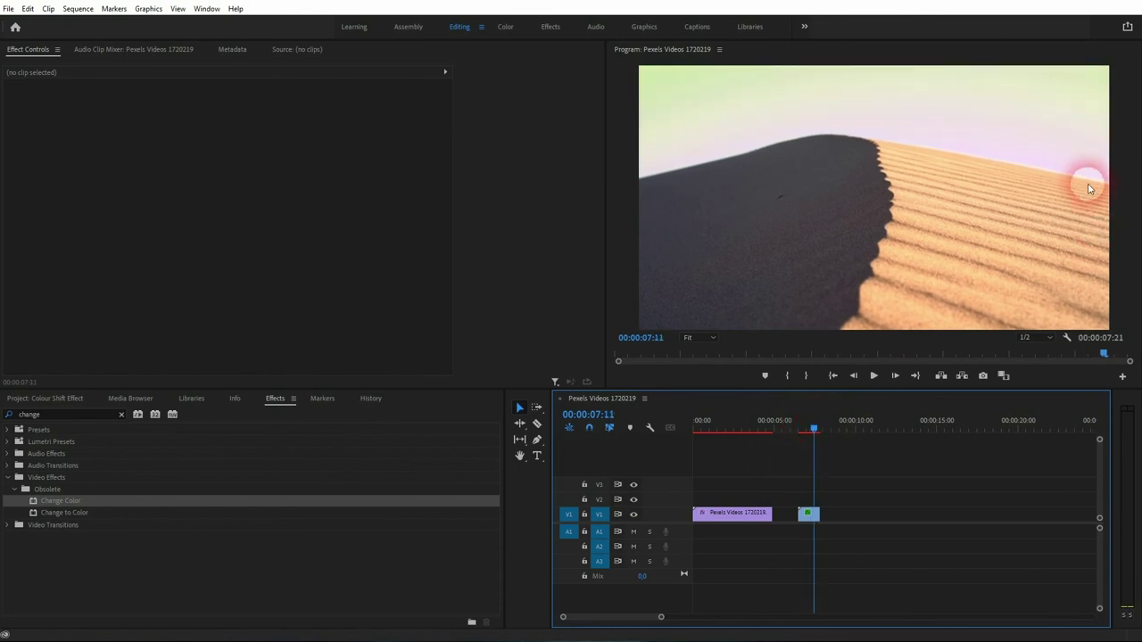
Step: Save the project, and at 00:00:07:11 move the dune mask's lower right point down to the dune line
click(809, 513)
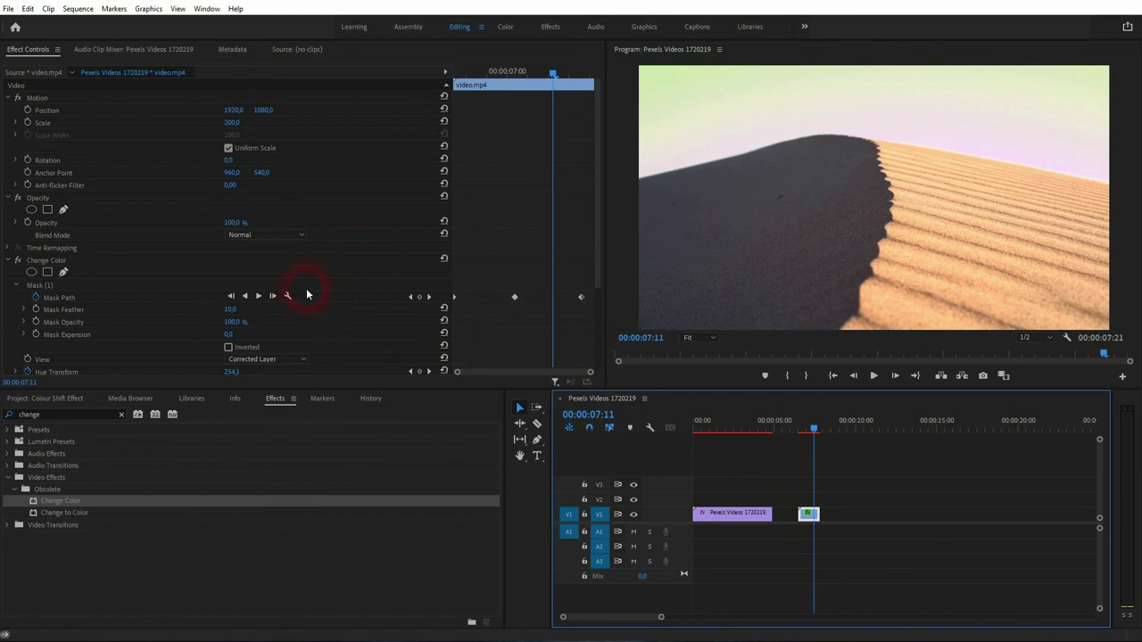
key(ctrl+s)
click(39, 286)
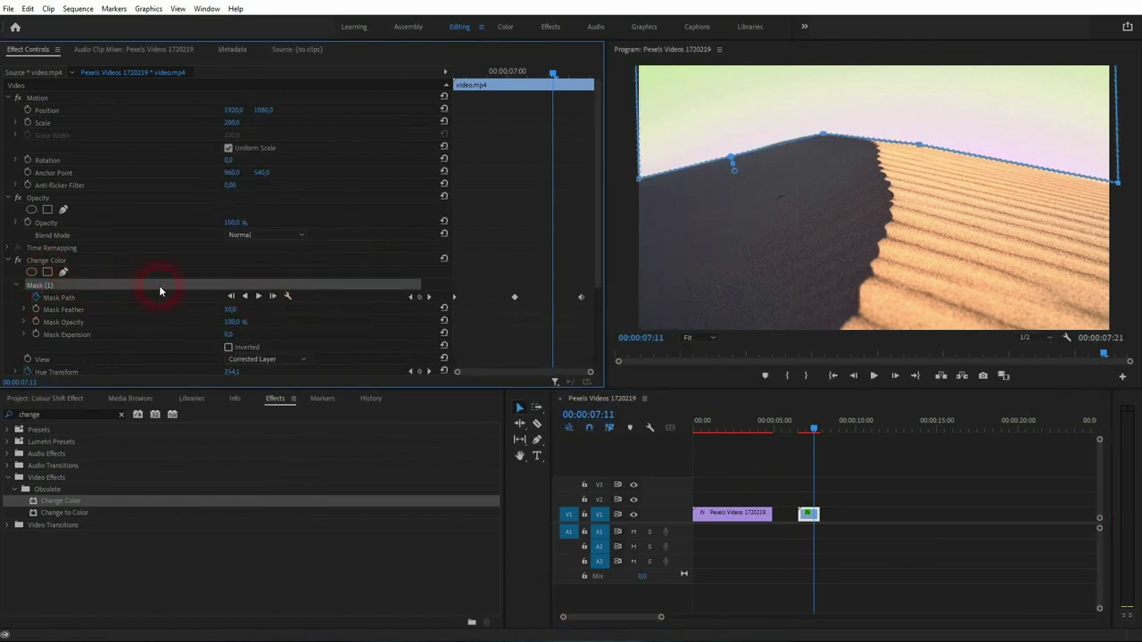
click(1120, 185)
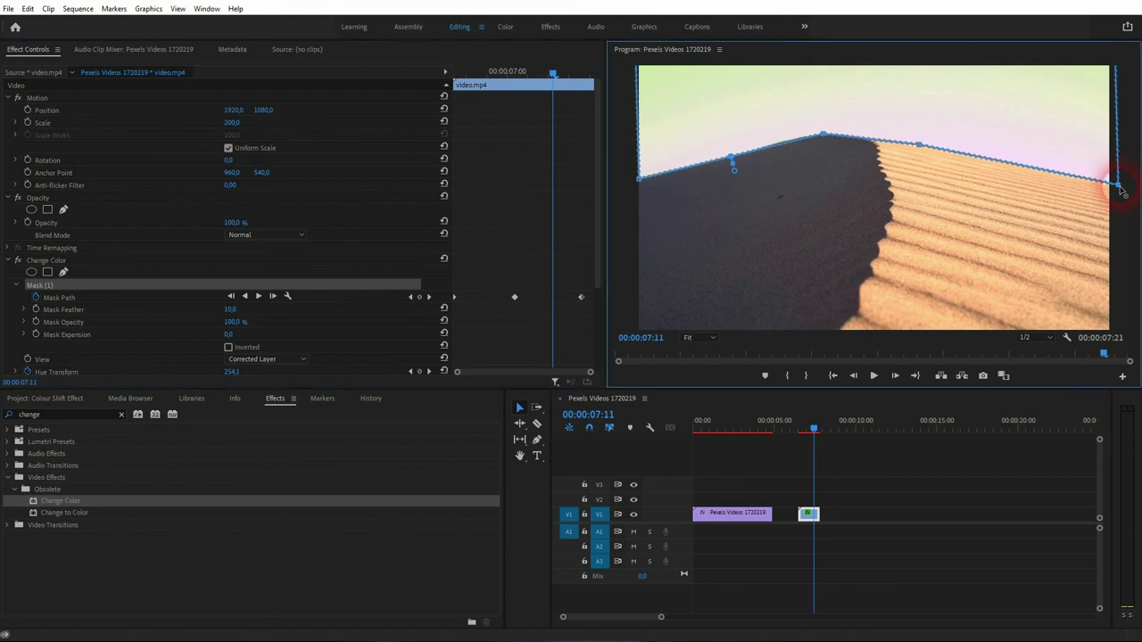
drag(1120, 189, 1121, 189)
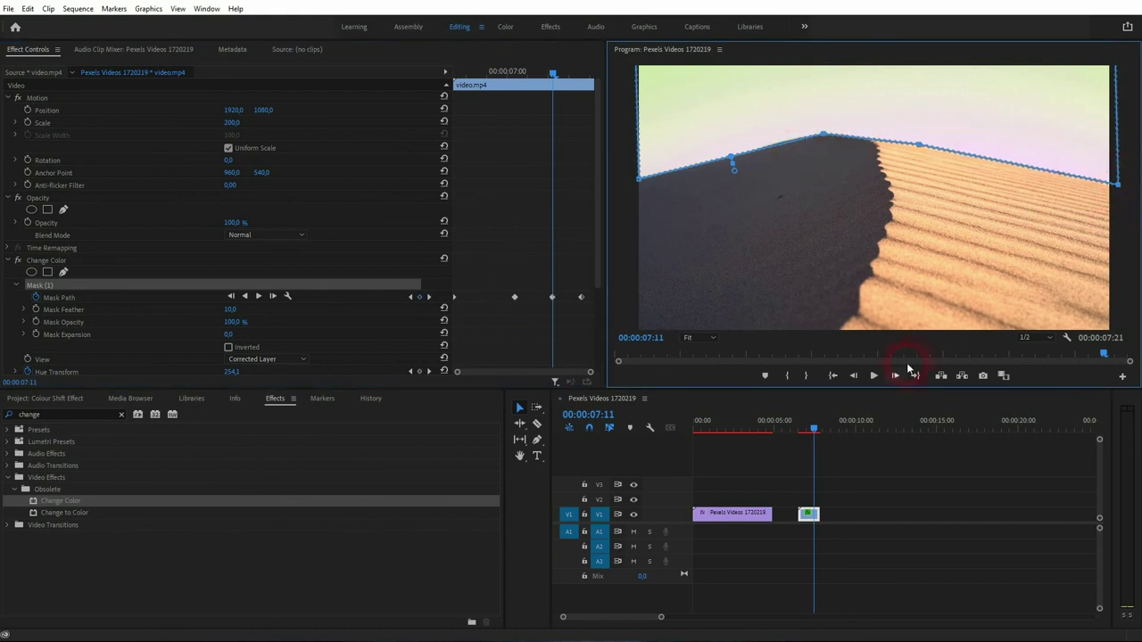
Step: Go to 00:00:03:06 in the beach clip and display its Change Color mask to examine the horizon edge
click(740, 514)
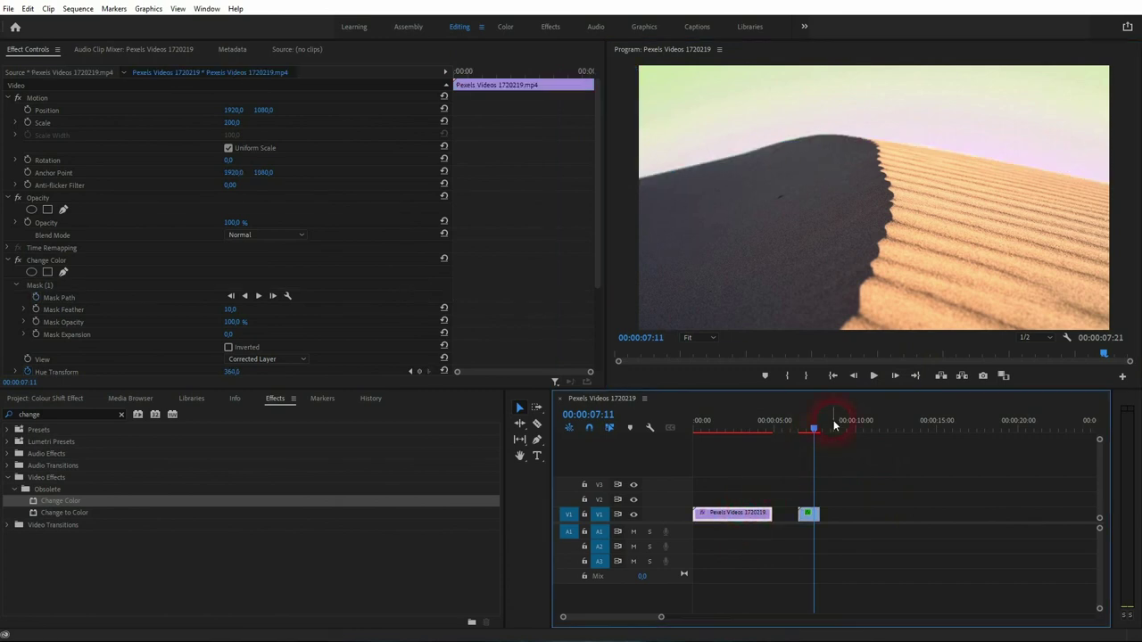
drag(814, 426, 744, 430)
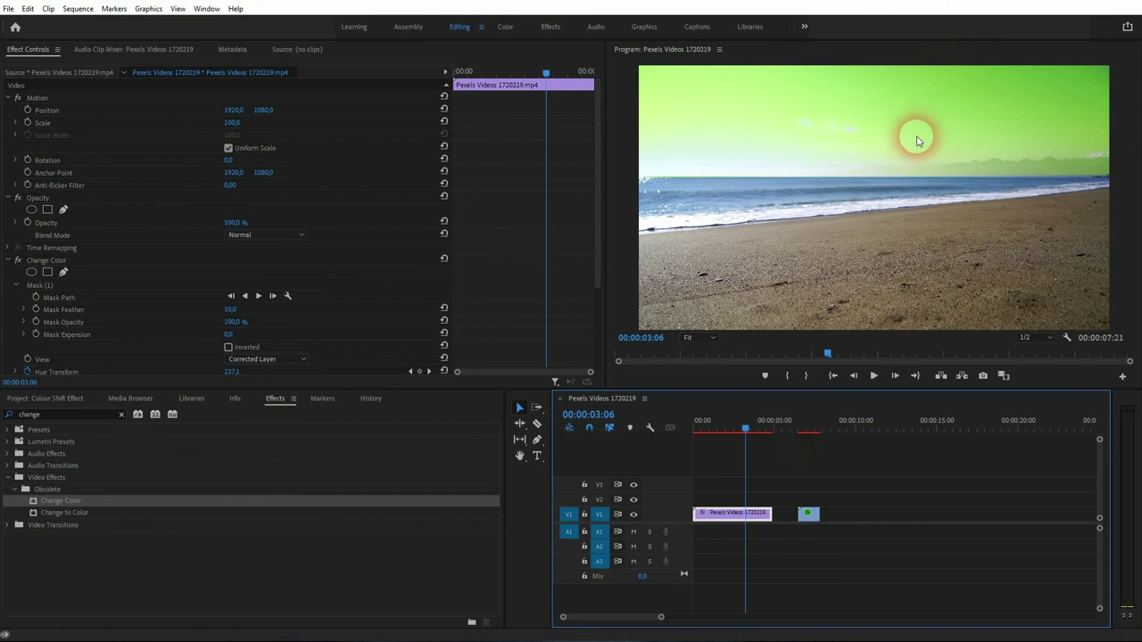
click(56, 285)
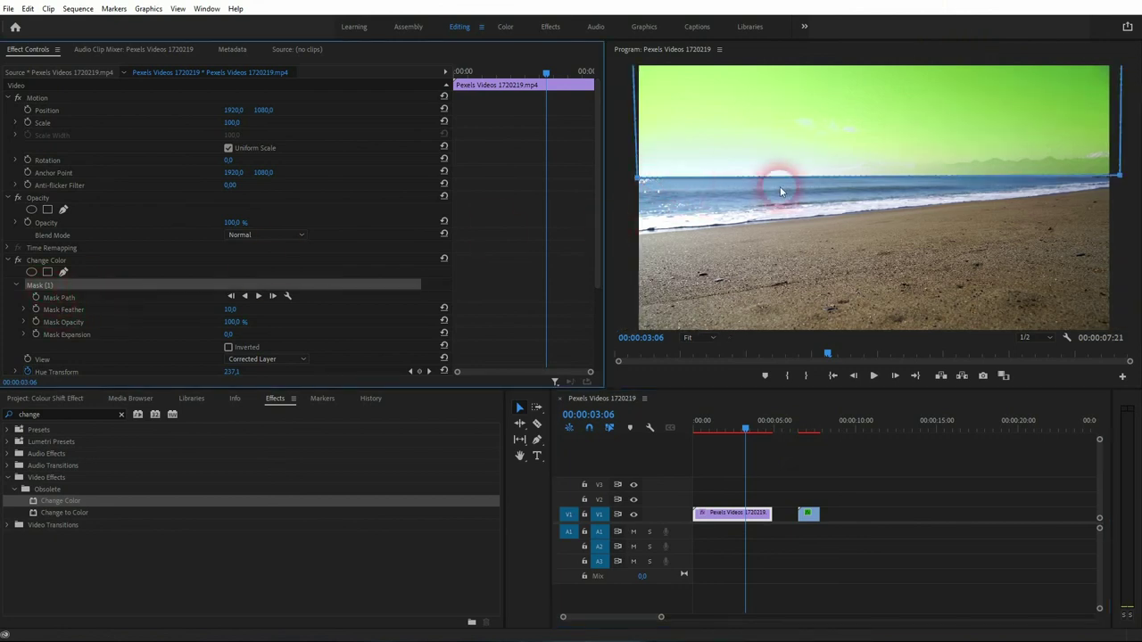